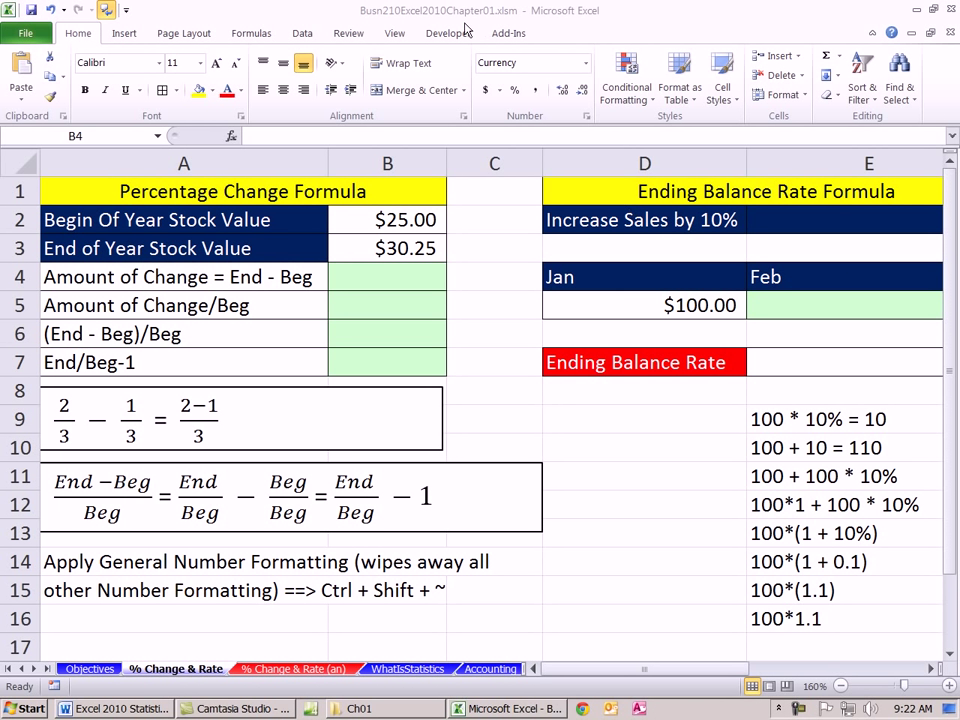
Step: Calculate the Amount of Change in B4 with the formula =B3-B2, subtracting the beginning stock value from the ending value
{"action": "left_click", "coordinate": [350, 22]}
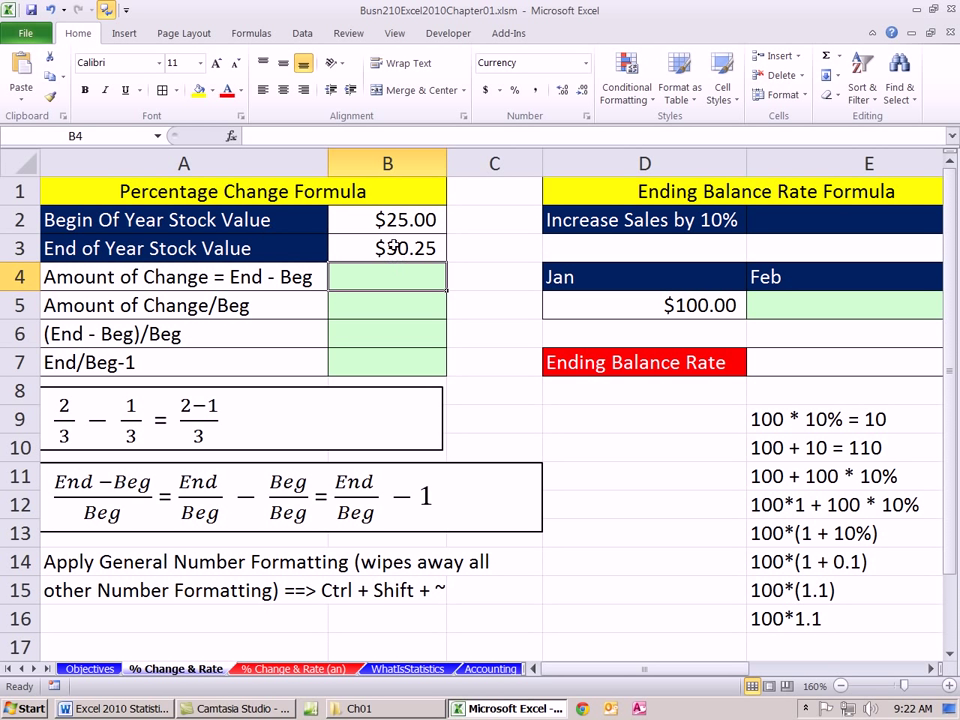
{"action": "left_click", "coordinate": [413, 219]}
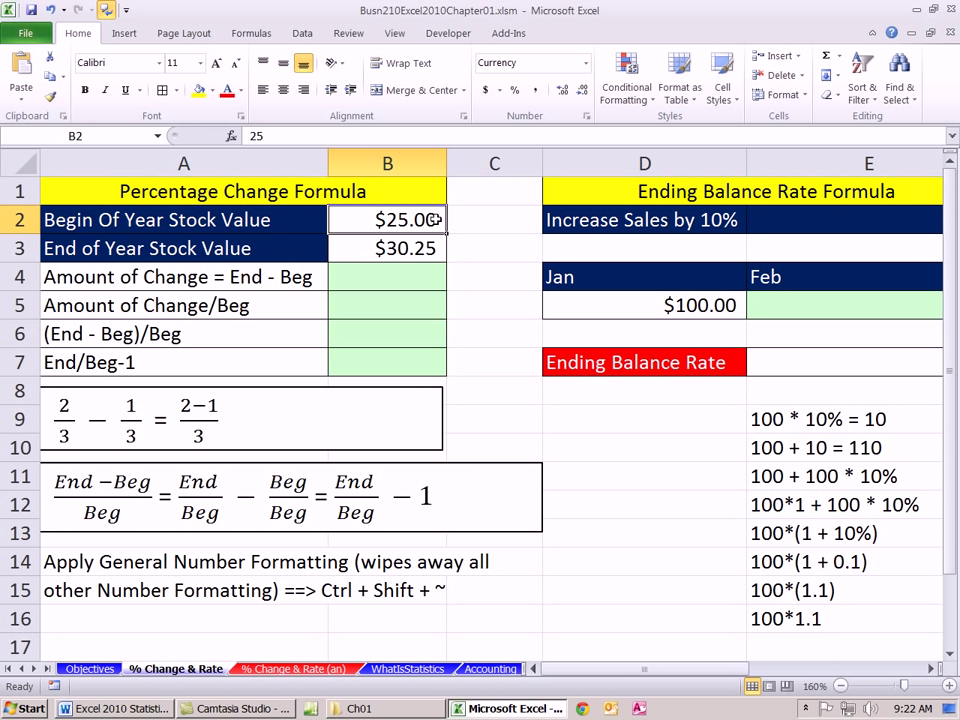
{"action": "left_click", "coordinate": [440, 249]}
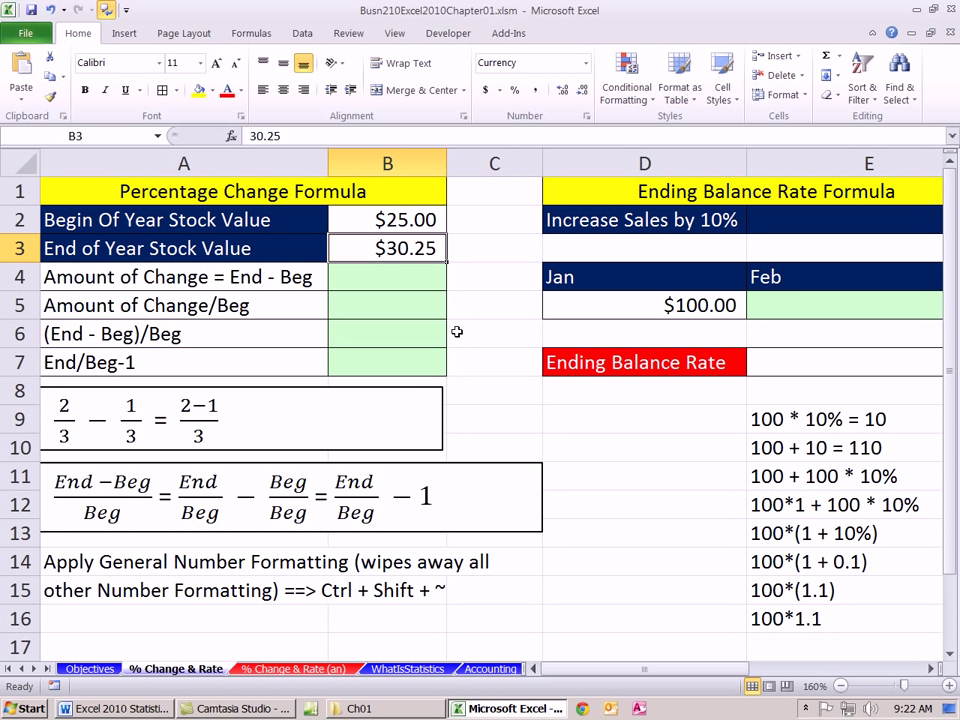
{"action": "left_click", "coordinate": [369, 282]}
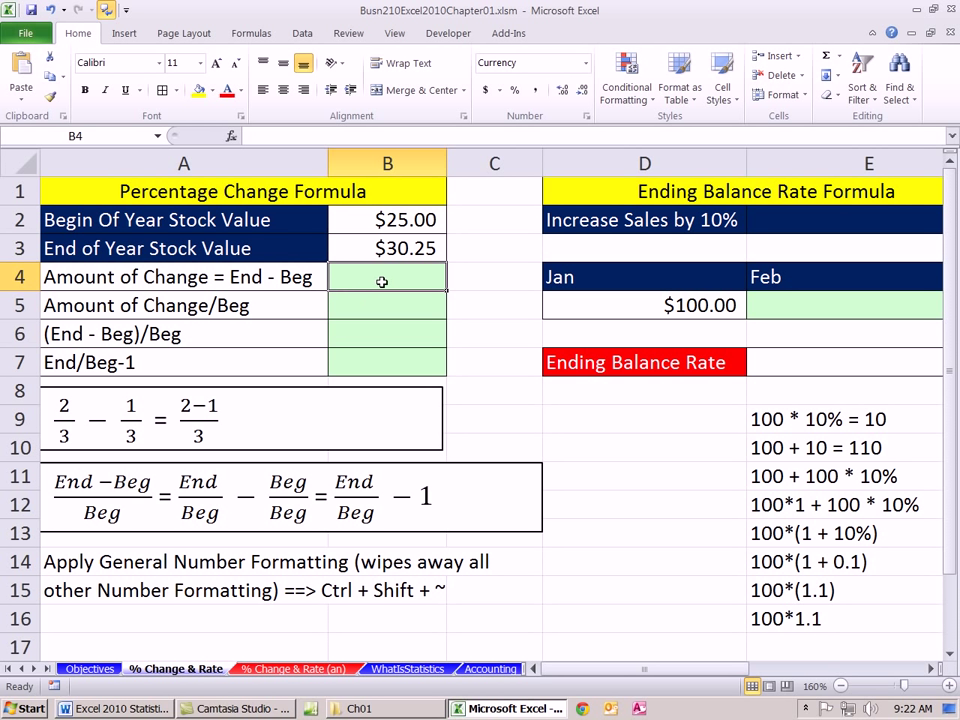
{"action": "type", "text": "="}
{"action": "left_click", "coordinate": [370, 250]}
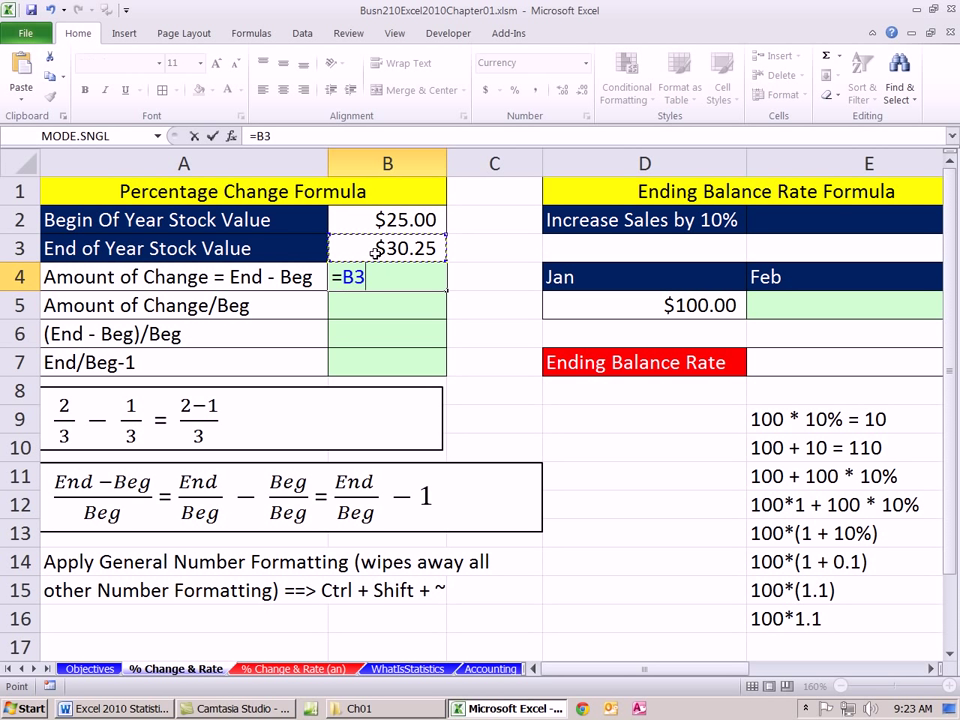
{"action": "type", "text": "-"}
{"action": "left_click", "coordinate": [393, 220]}
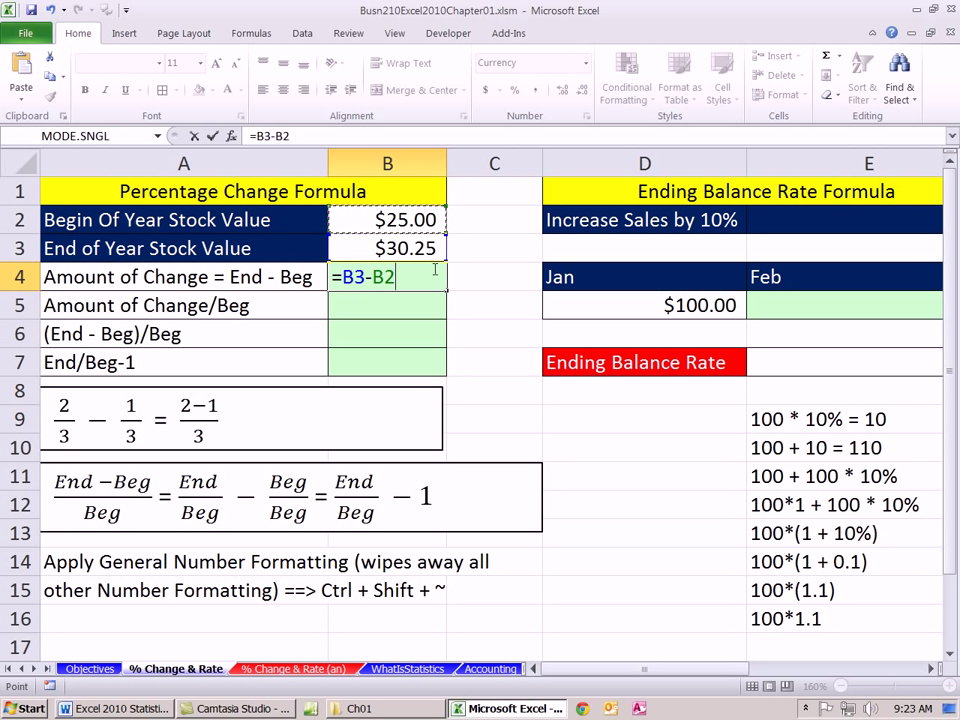
{"action": "key", "text": "Return"}
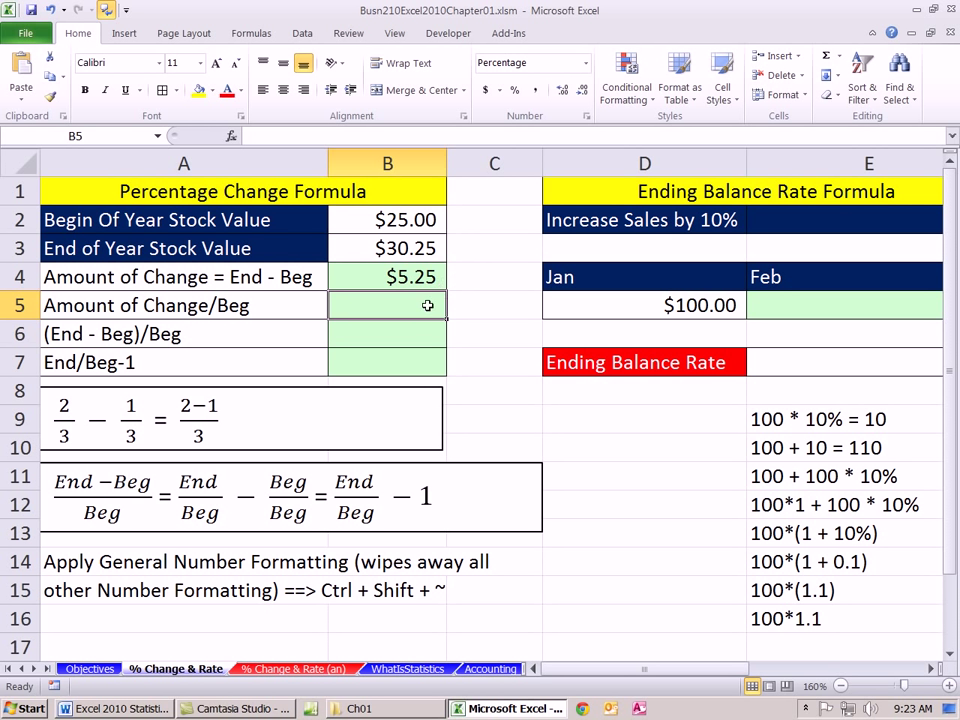
Step: Calculate the percentage change in B5 by dividing the amount of change by the beginning value with =B4/B2
{"action": "type", "text": "="}
{"action": "left_click", "coordinate": [414, 279]}
{"action": "type", "text": "/"}
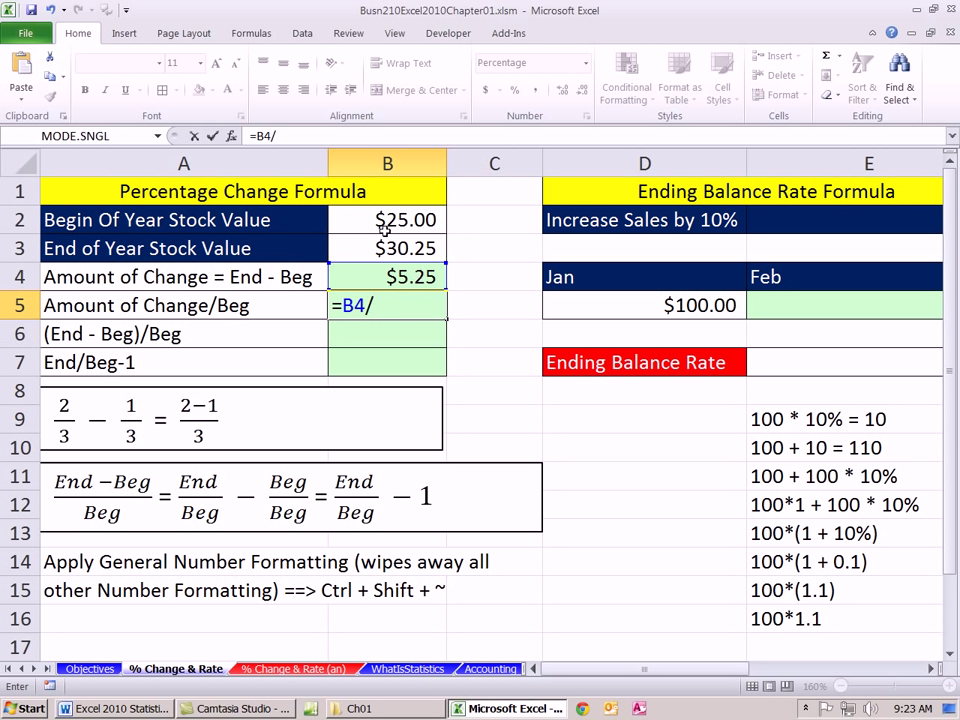
{"action": "left_click", "coordinate": [388, 220]}
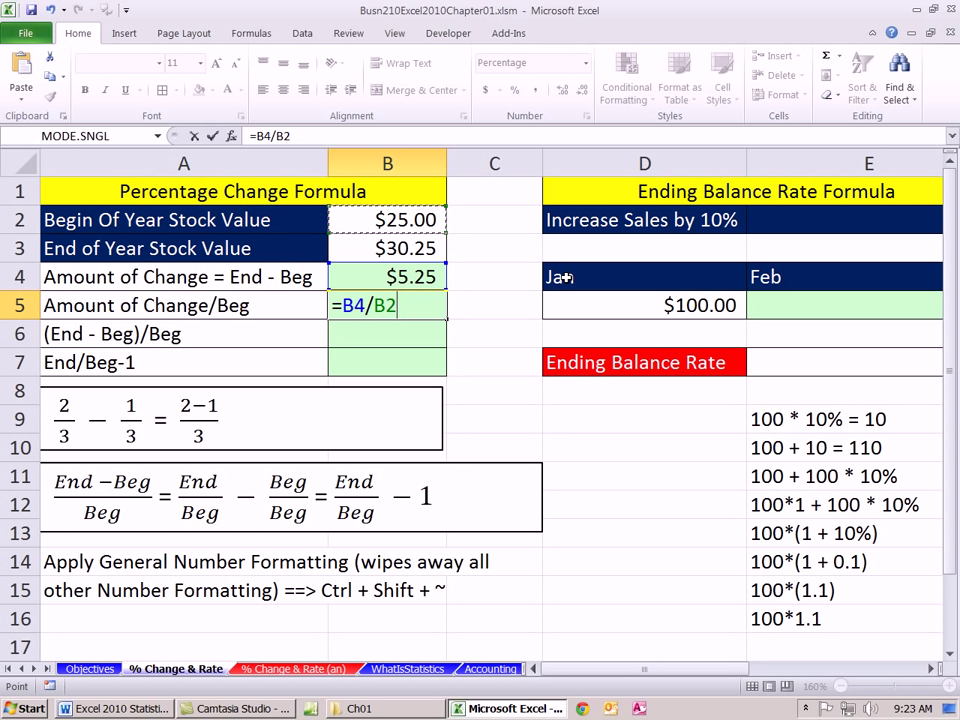
{"action": "key", "text": "Return"}
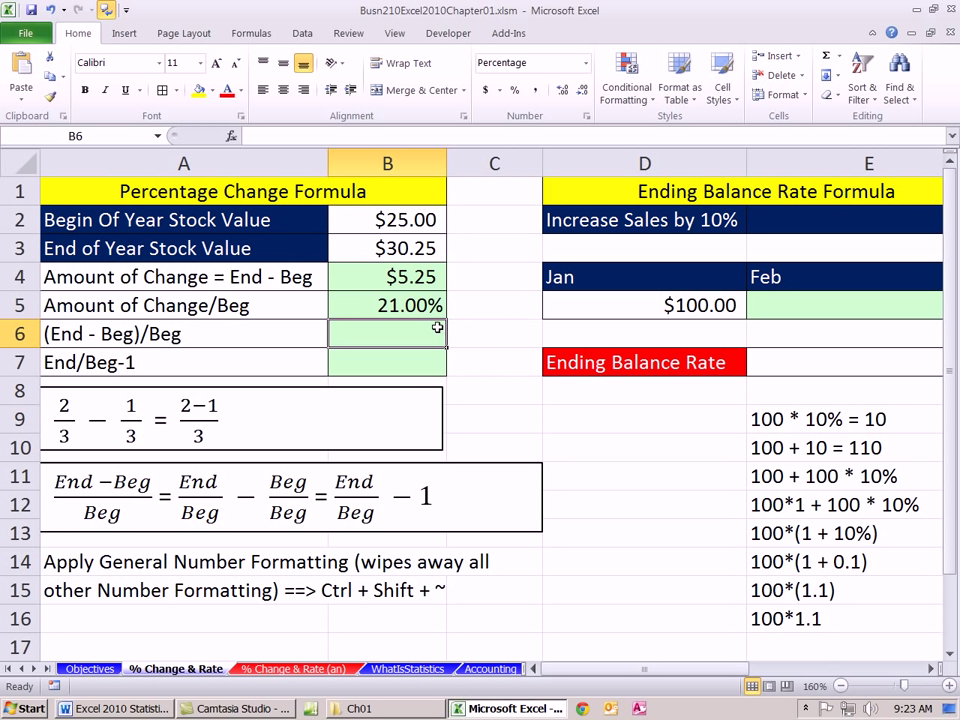
Step: Set cell B5 to General number formatting and reapply the Percentage format
{"action": "left_click", "coordinate": [406, 312]}
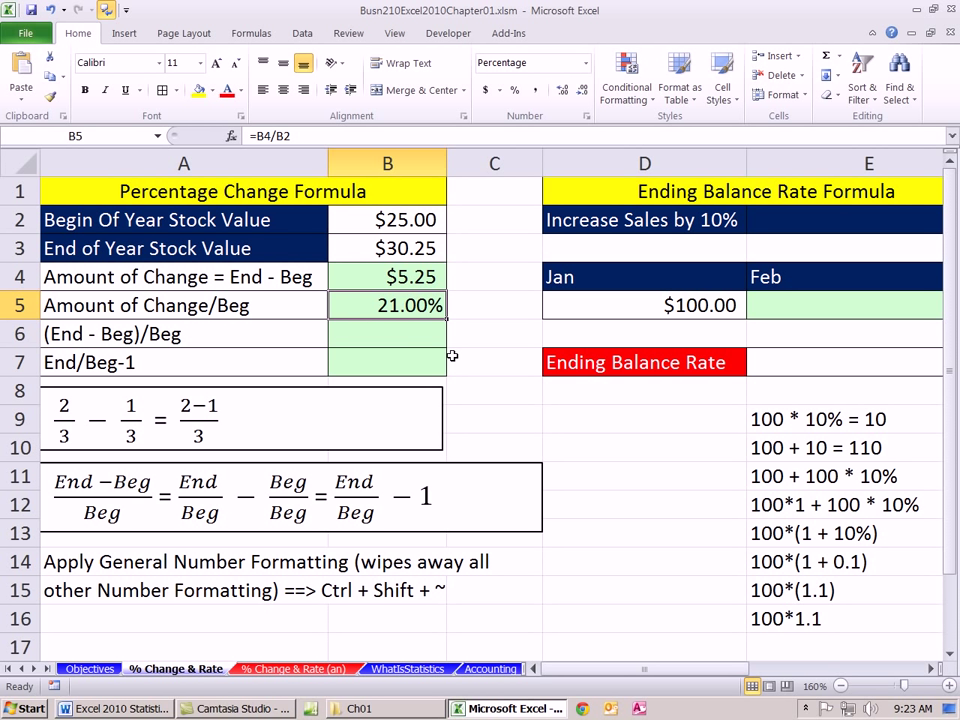
{"action": "key", "text": "ctrl+shift+asciitilde"}
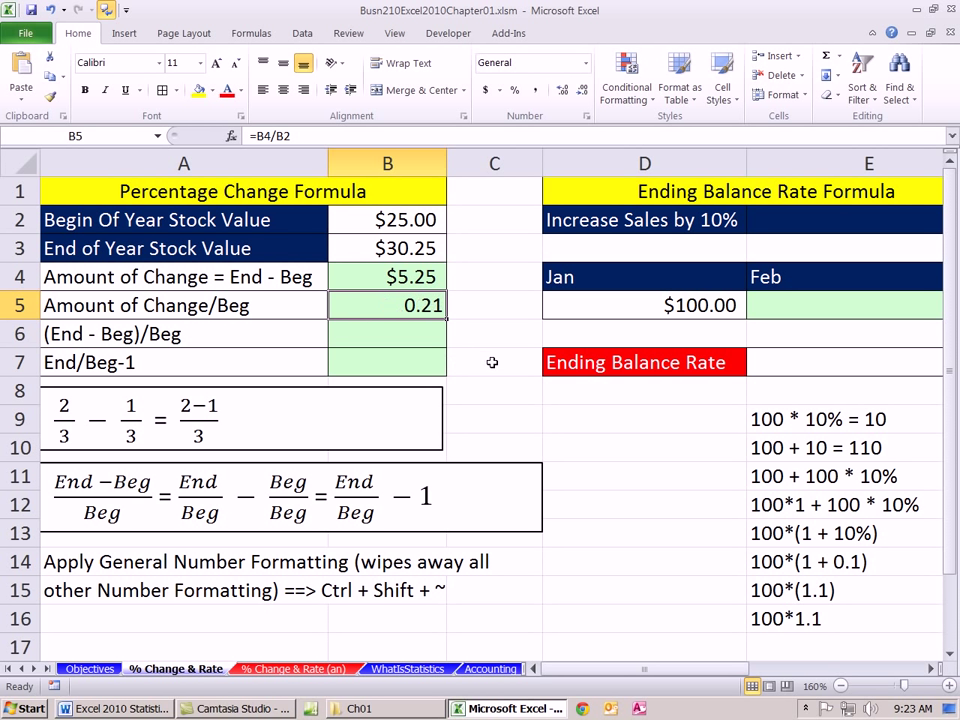
{"action": "left_click", "coordinate": [585, 63]}
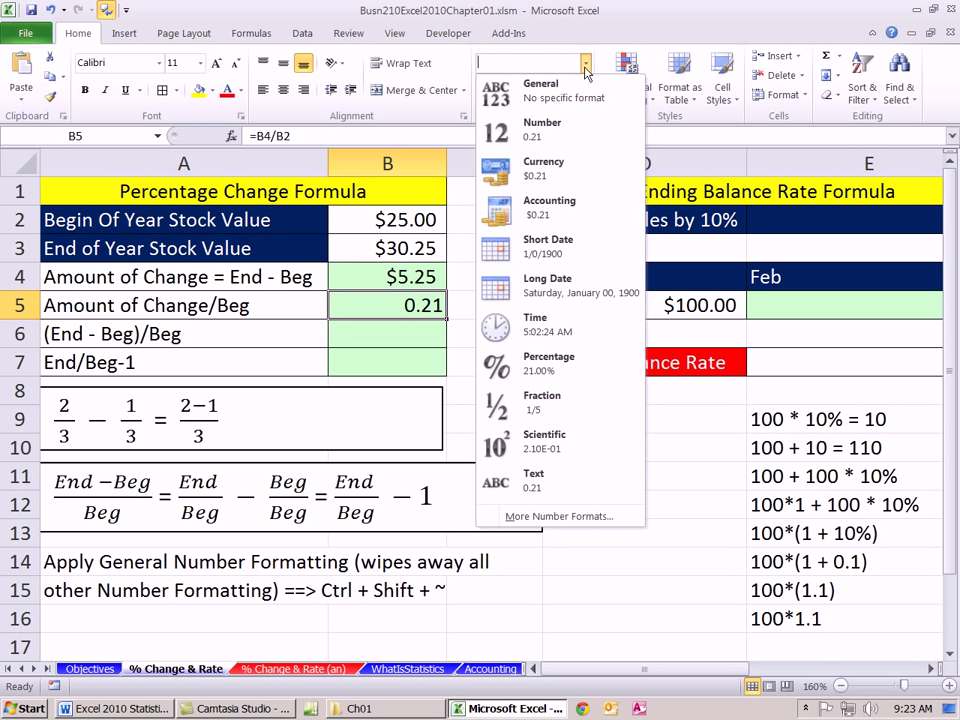
{"action": "left_click", "coordinate": [537, 367]}
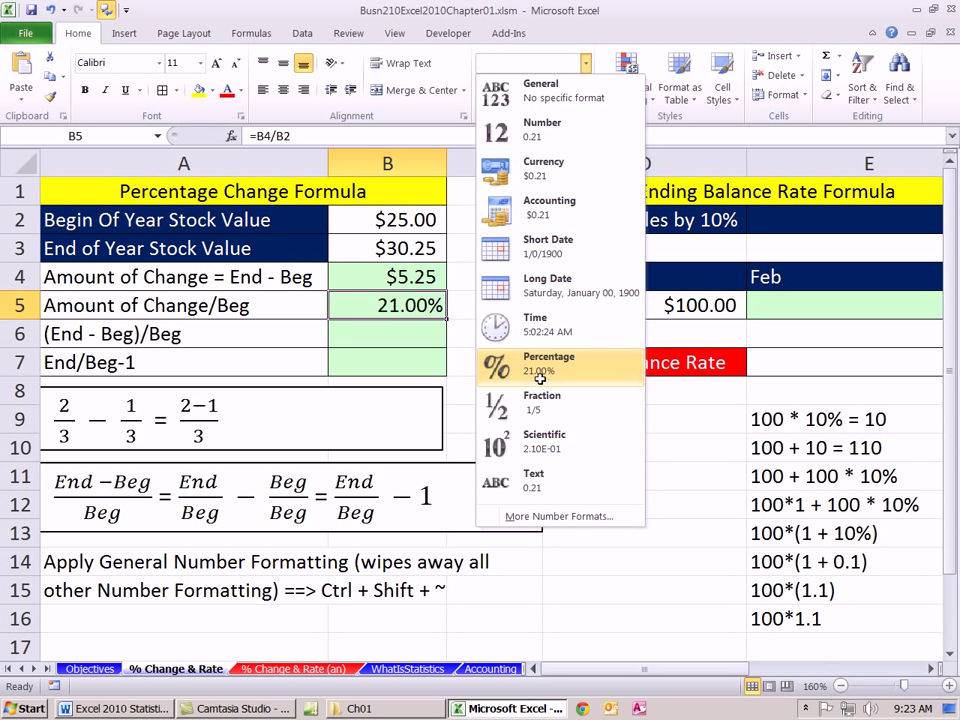
Step: Enter the single-cell percentage change formula =(B3-B2)/B2 in B6
{"action": "left_click", "coordinate": [398, 338]}
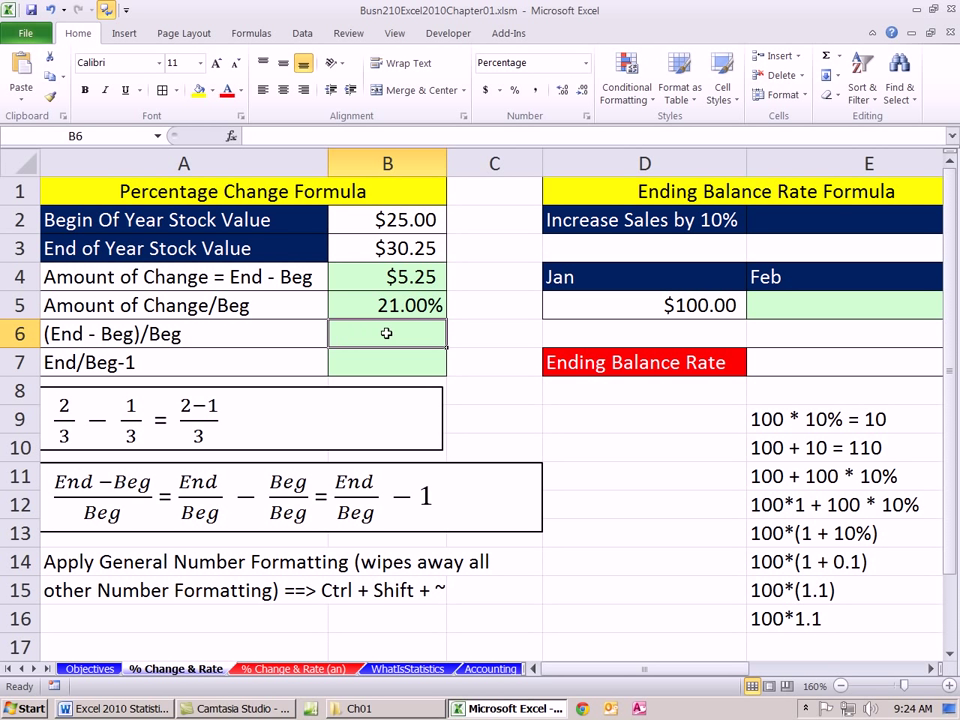
{"action": "type", "text": "=("}
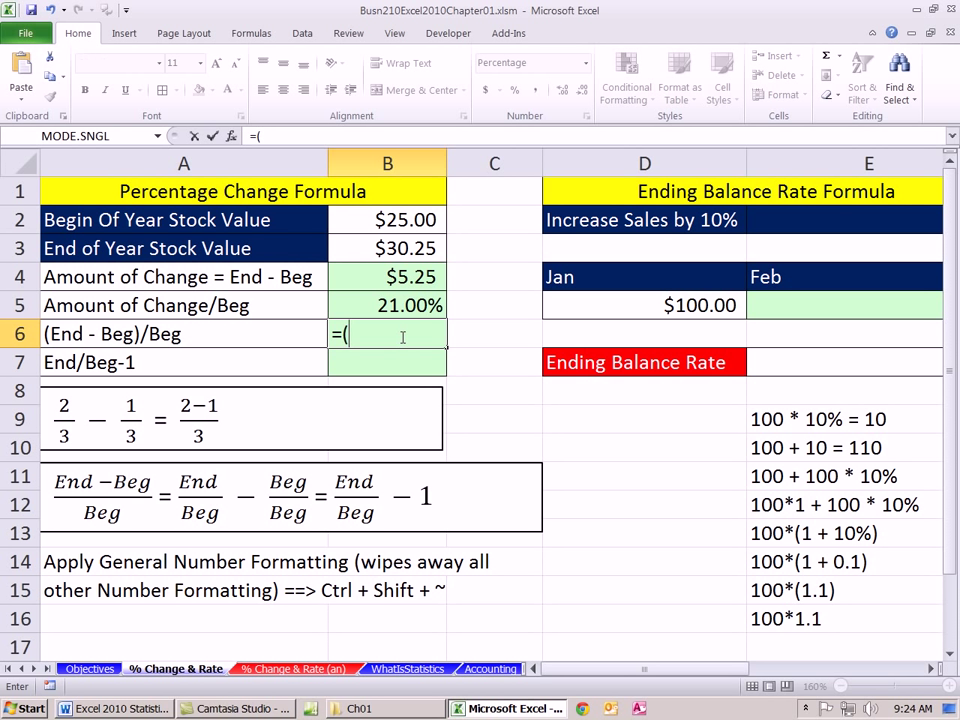
{"action": "left_click", "coordinate": [385, 249]}
{"action": "type", "text": "-"}
{"action": "left_click", "coordinate": [387, 218]}
{"action": "type", "text": ")/"}
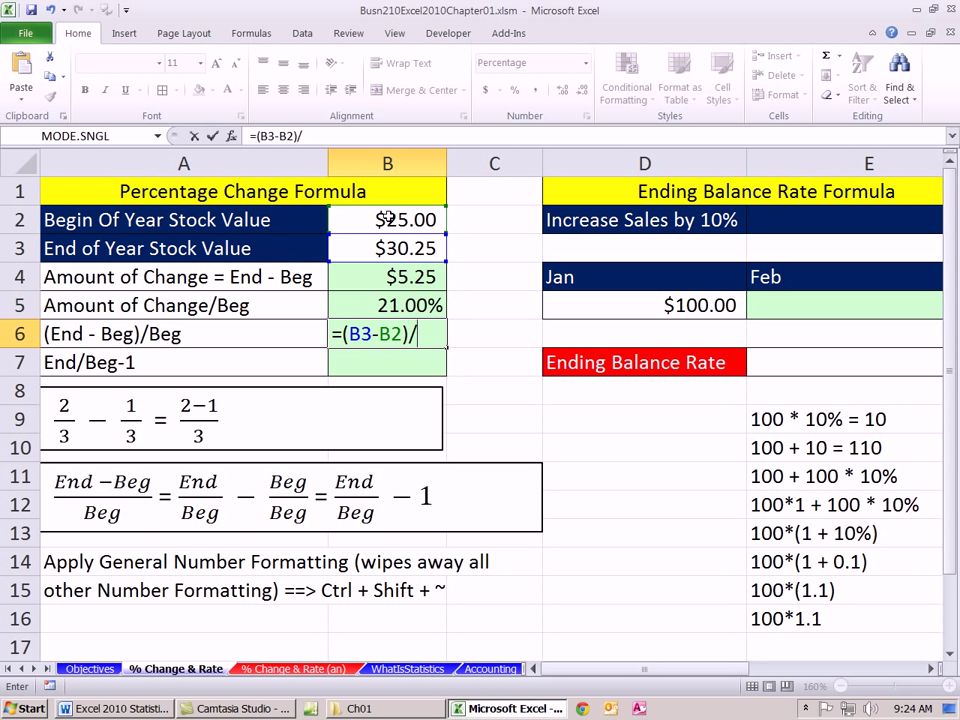
{"action": "left_click", "coordinate": [405, 224]}
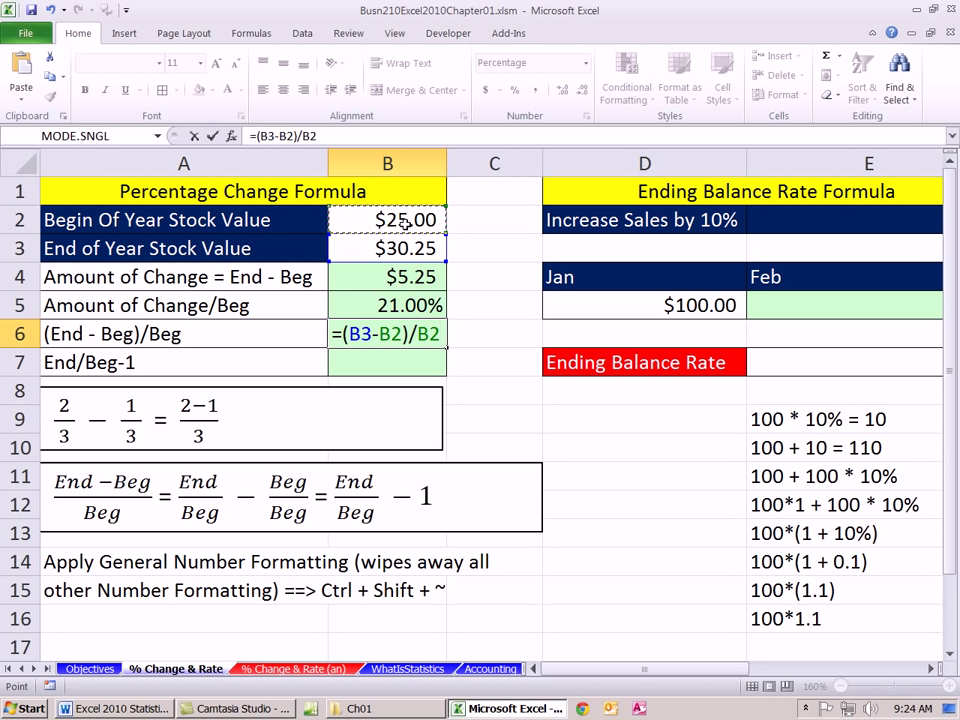
{"action": "key", "text": "Return"}
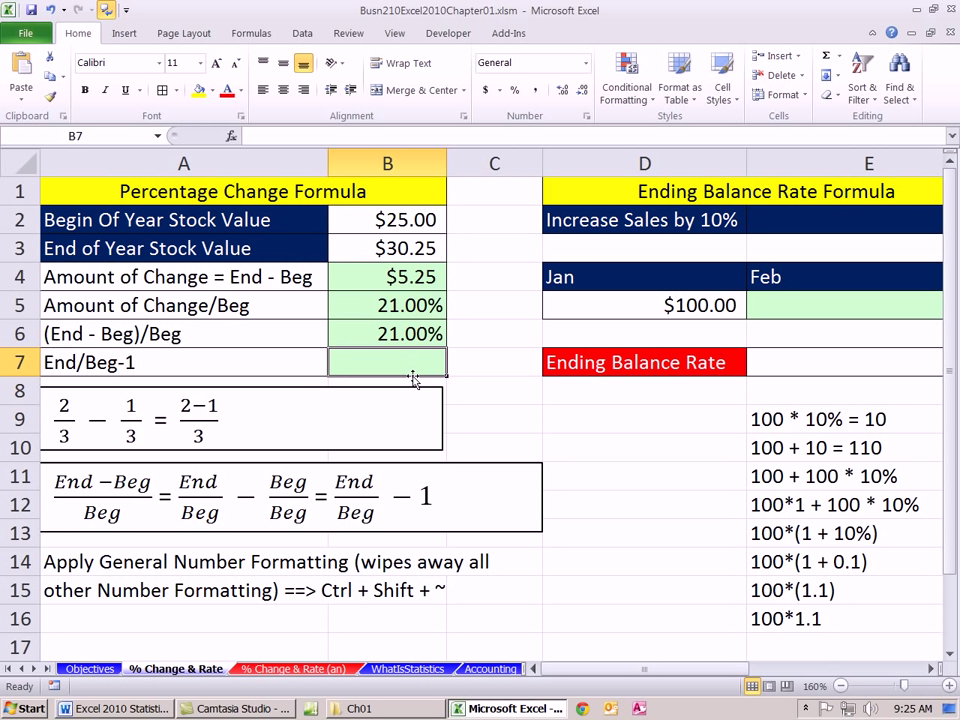
Step: Enter the End/Beg-1 version of the percentage change in B7 as =B3/B2-1
{"action": "type", "text": "="}
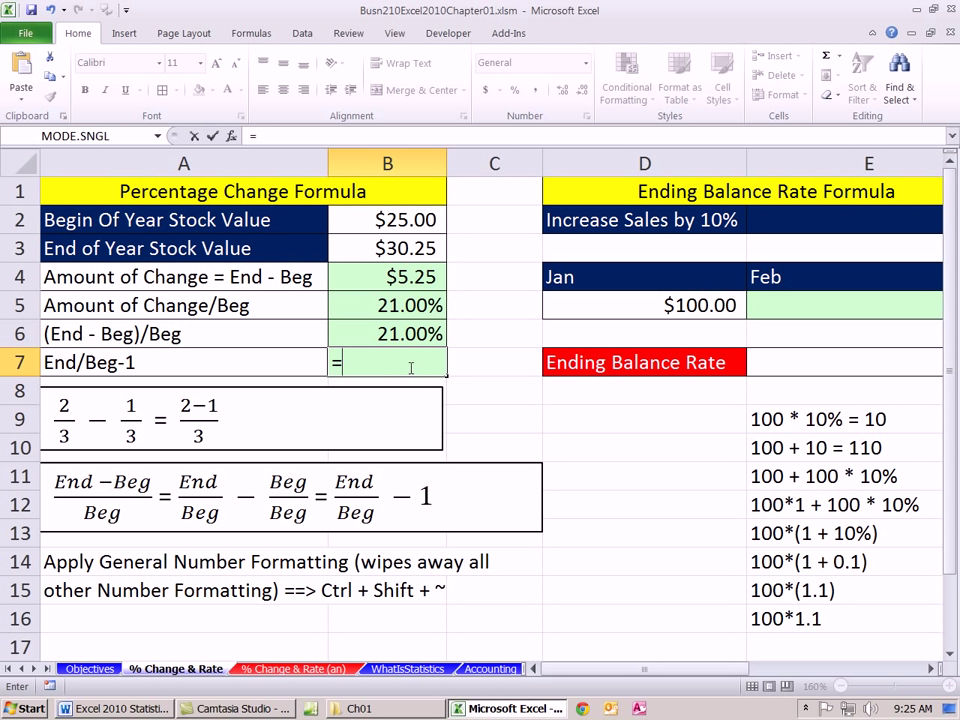
{"action": "left_click", "coordinate": [384, 250]}
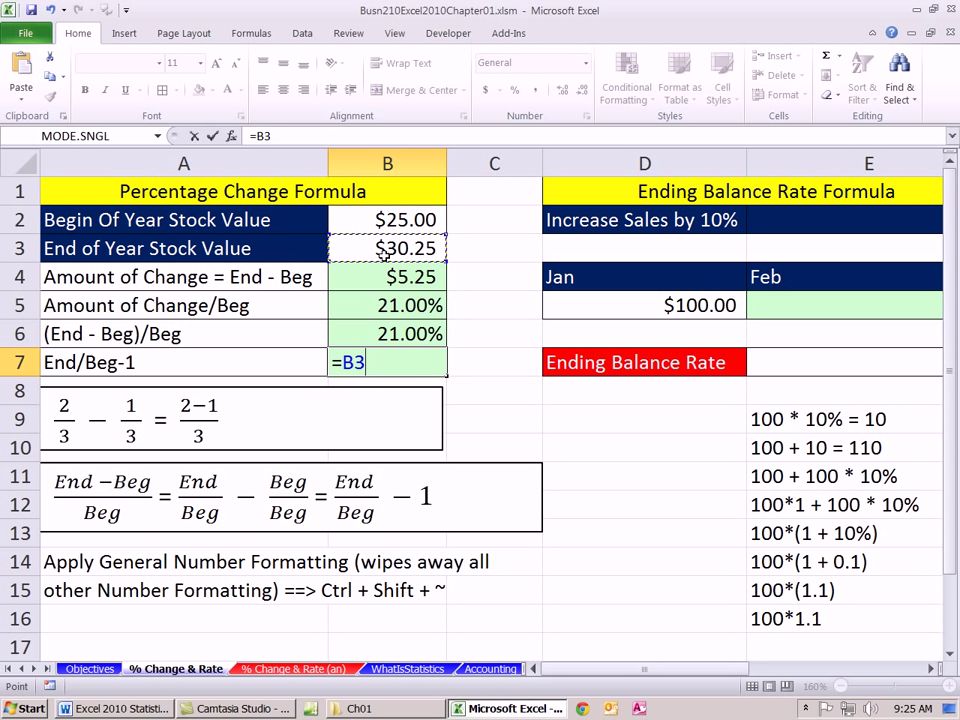
{"action": "type", "text": "/"}
{"action": "left_click", "coordinate": [392, 219]}
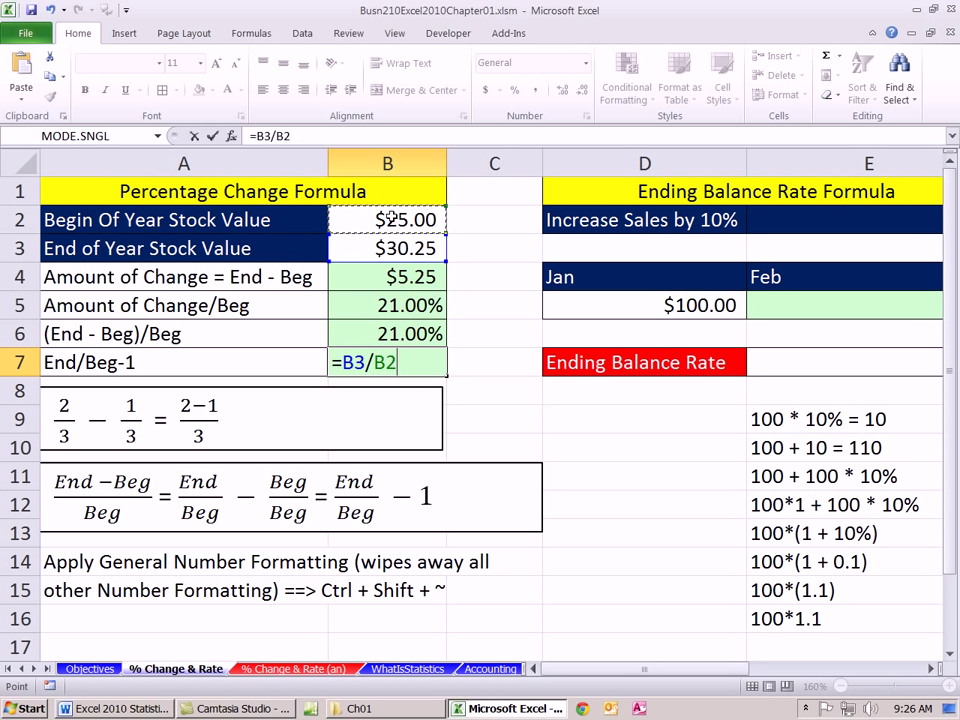
{"action": "type", "text": "-1"}
{"action": "key", "text": "Return"}
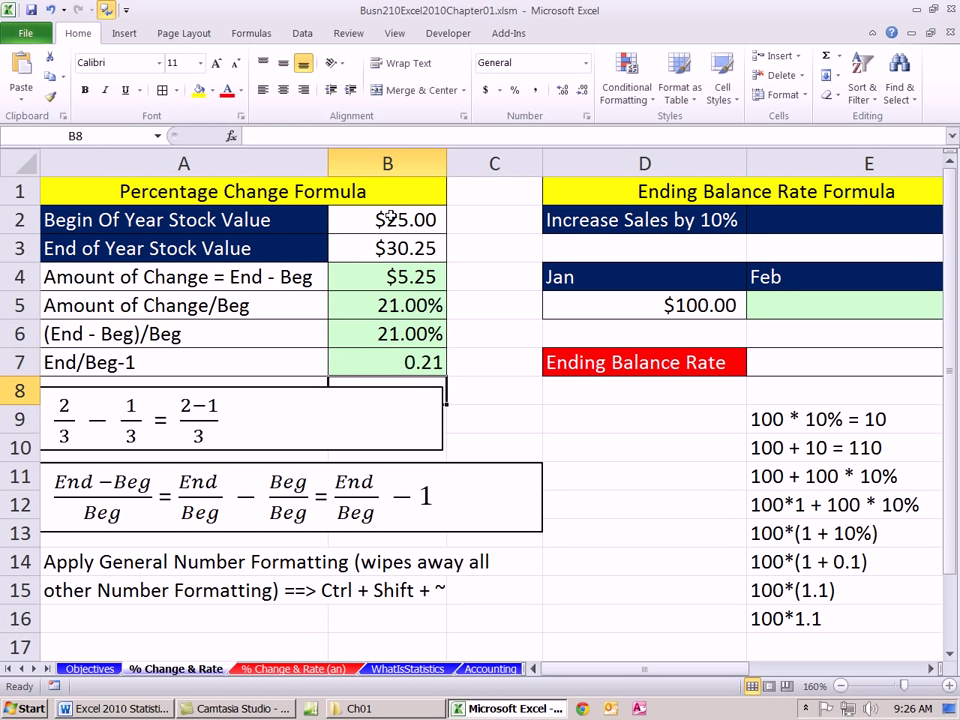
Step: Apply General number formatting to cells B5:B6 and undo that format change
{"action": "left_click", "coordinate": [420, 364]}
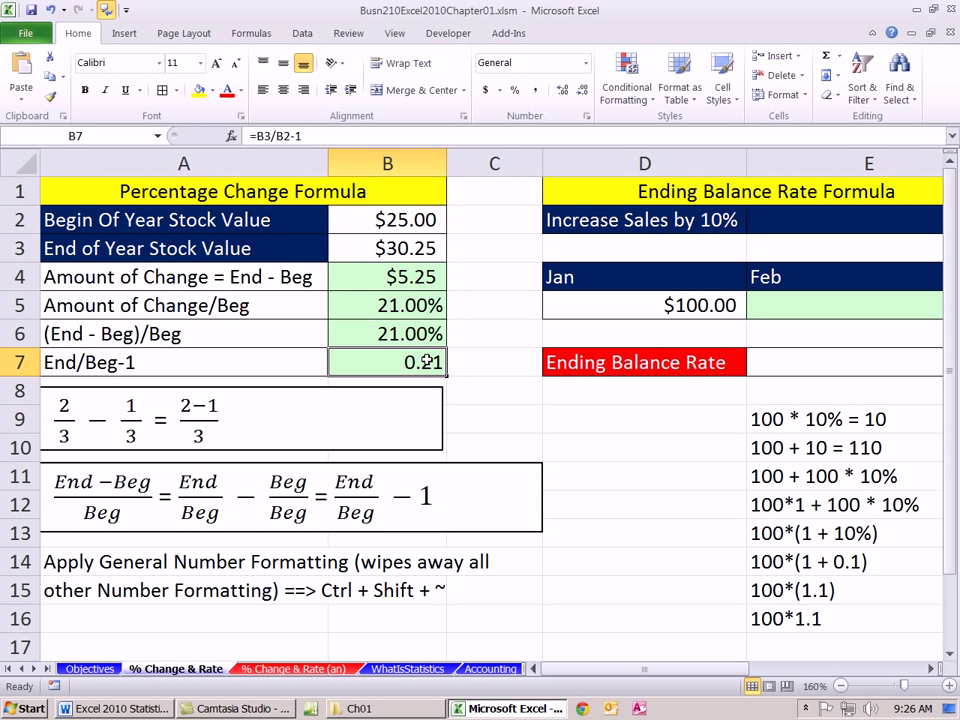
{"action": "left_click_drag", "start_coordinate": [420, 305], "coordinate": [422, 331]}
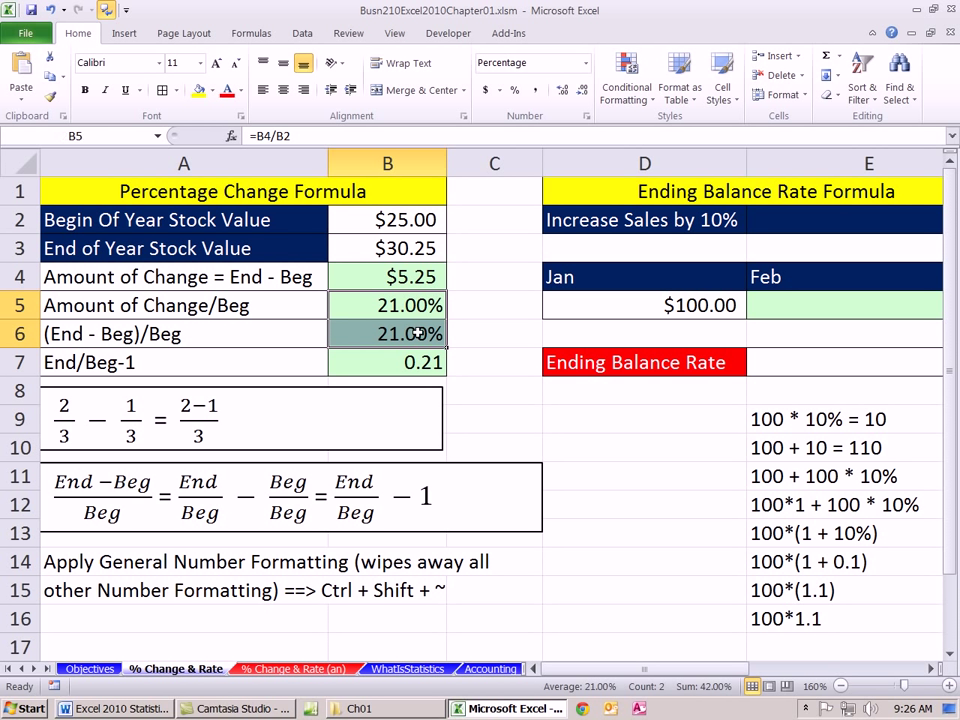
{"action": "left_click", "coordinate": [405, 364]}
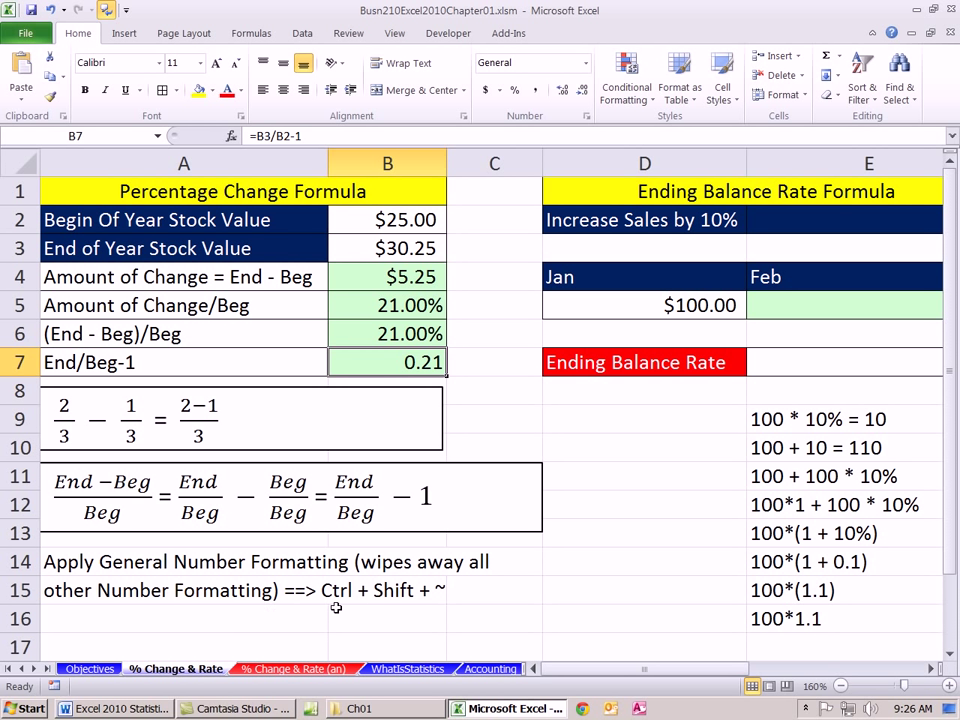
{"action": "left_click_drag", "start_coordinate": [430, 306], "coordinate": [430, 334]}
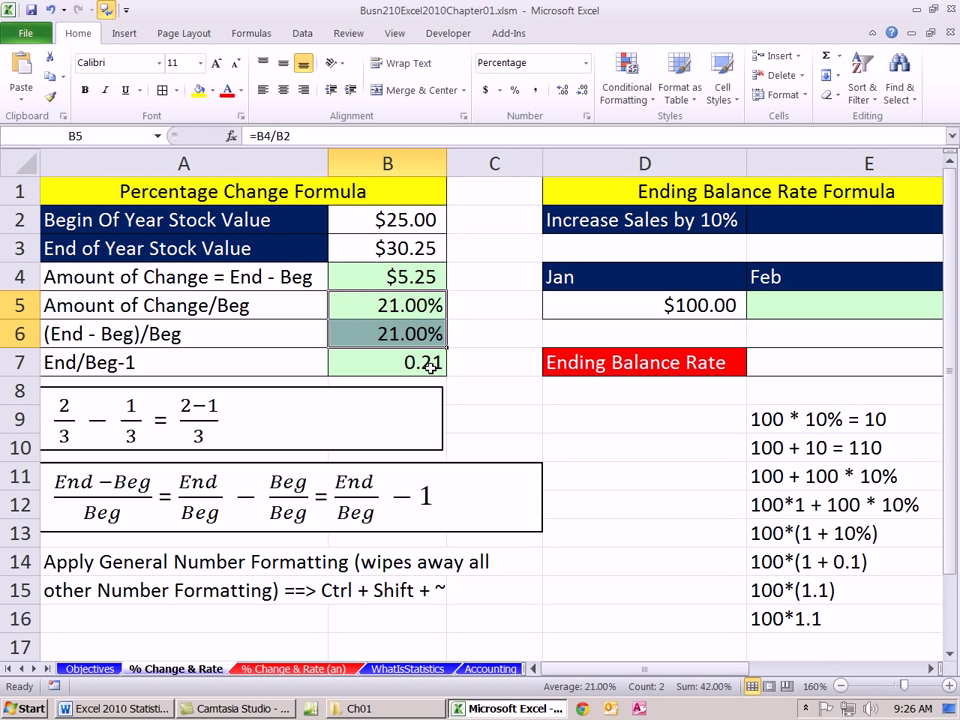
{"action": "left_click", "coordinate": [586, 63]}
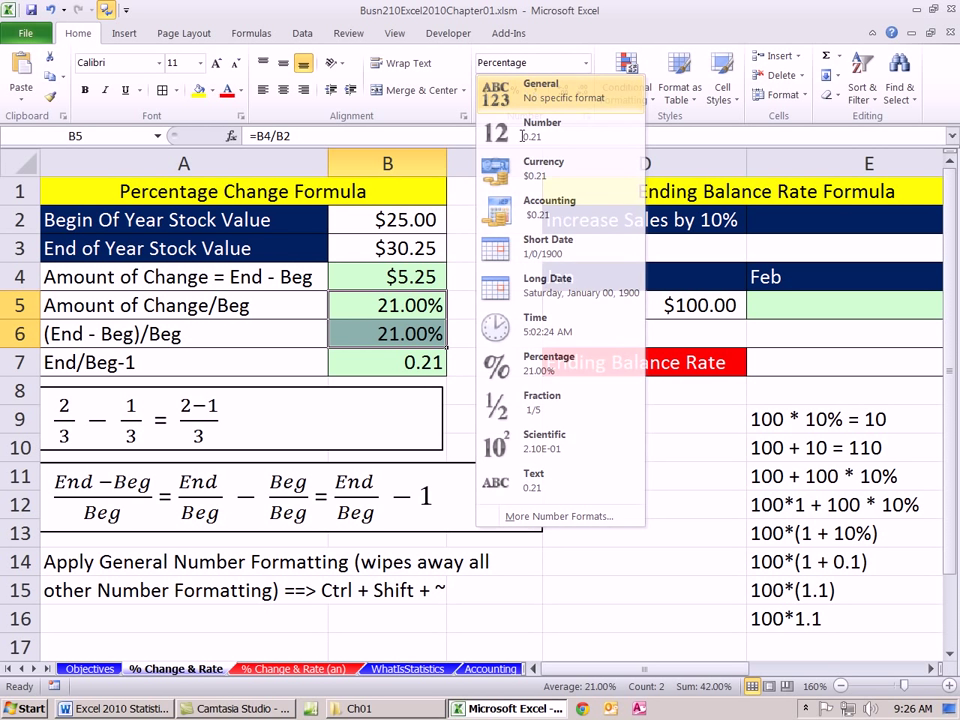
{"action": "key", "text": "Escape"}
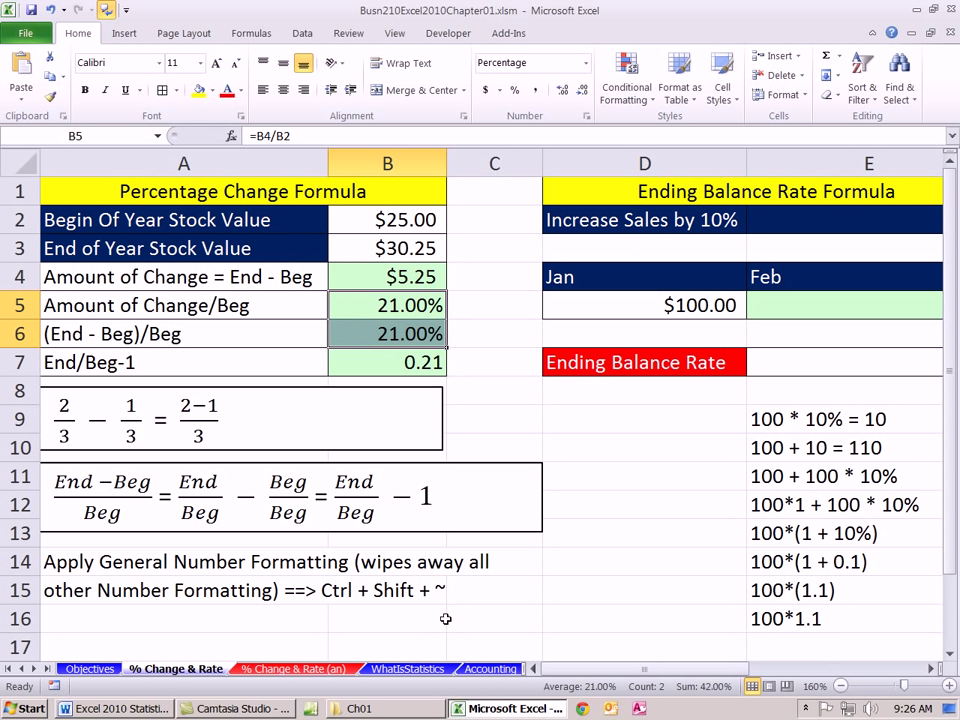
{"action": "key", "text": "ctrl+shift+asciitilde"}
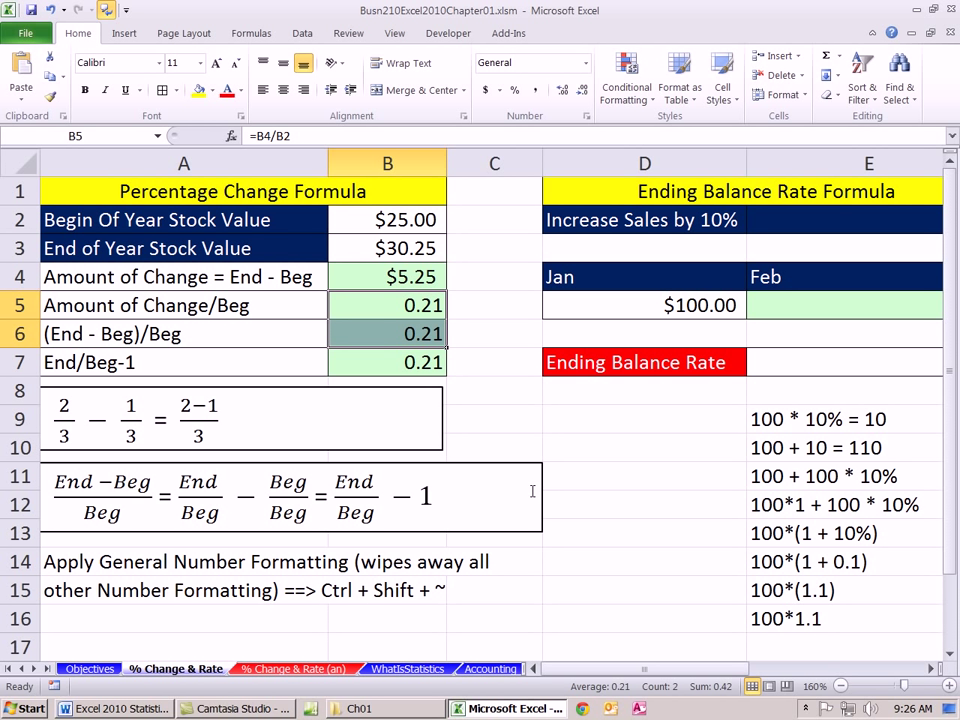
{"action": "key", "text": "ctrl+z"}
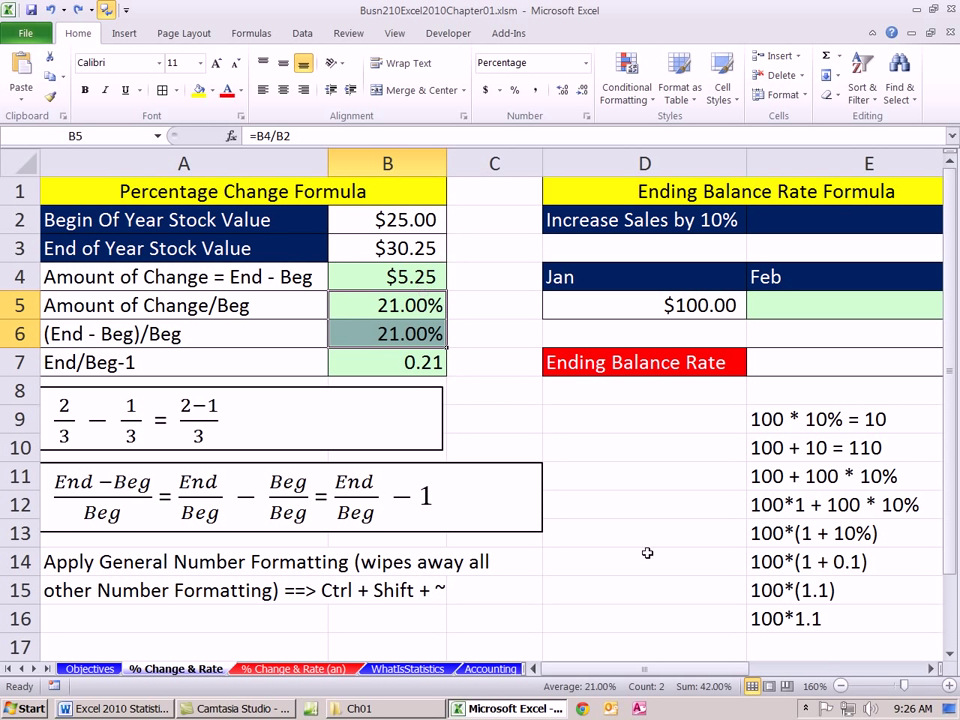
Step: Calculate February sales in E5 from January sales and the ending balance rate with the formula =D5*E7
{"action": "left_click", "coordinate": [929, 669]}
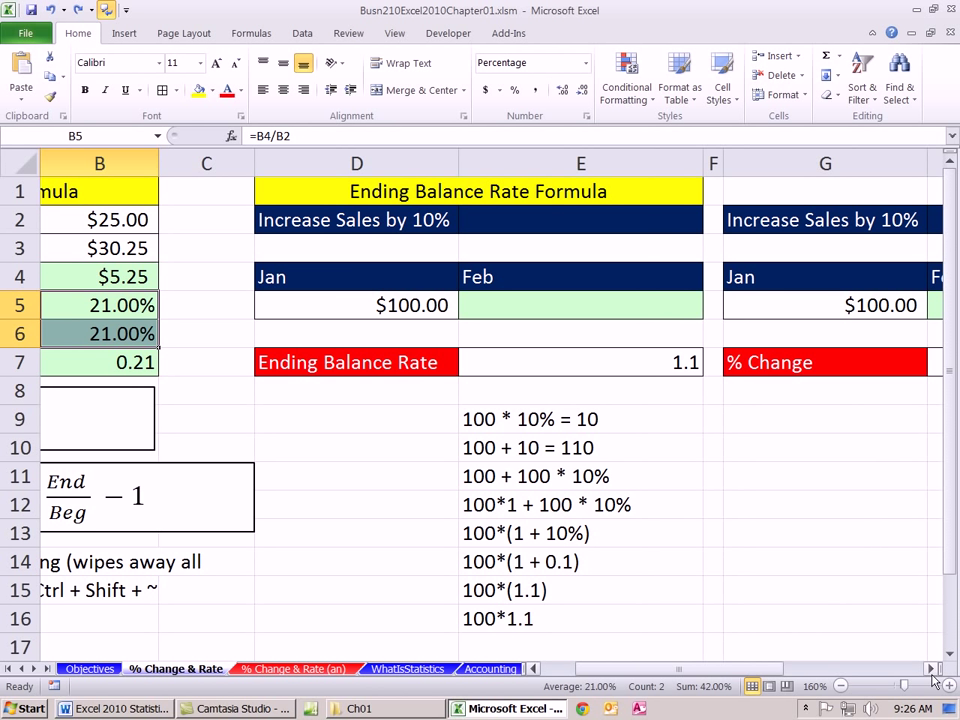
{"action": "left_click", "coordinate": [930, 669]}
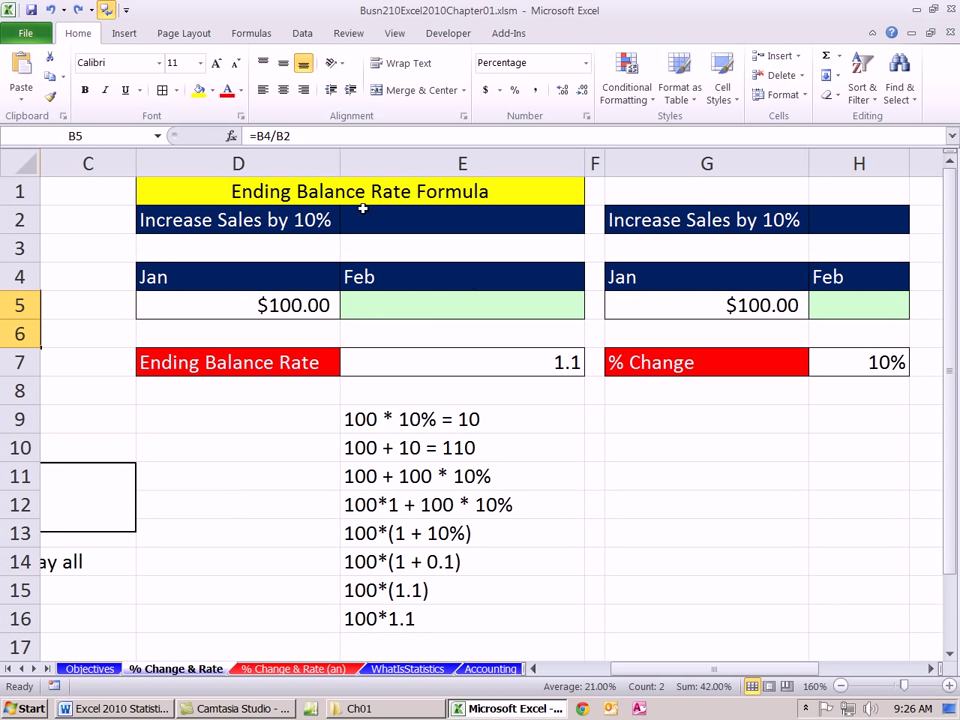
{"action": "left_click", "coordinate": [467, 362]}
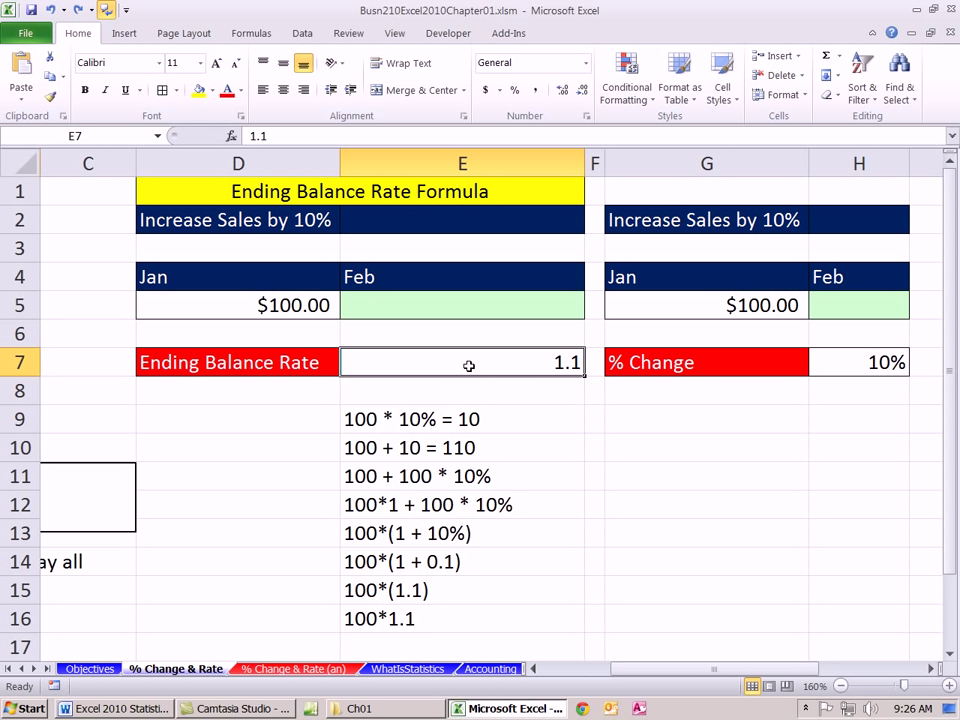
{"action": "left_click", "coordinate": [435, 306]}
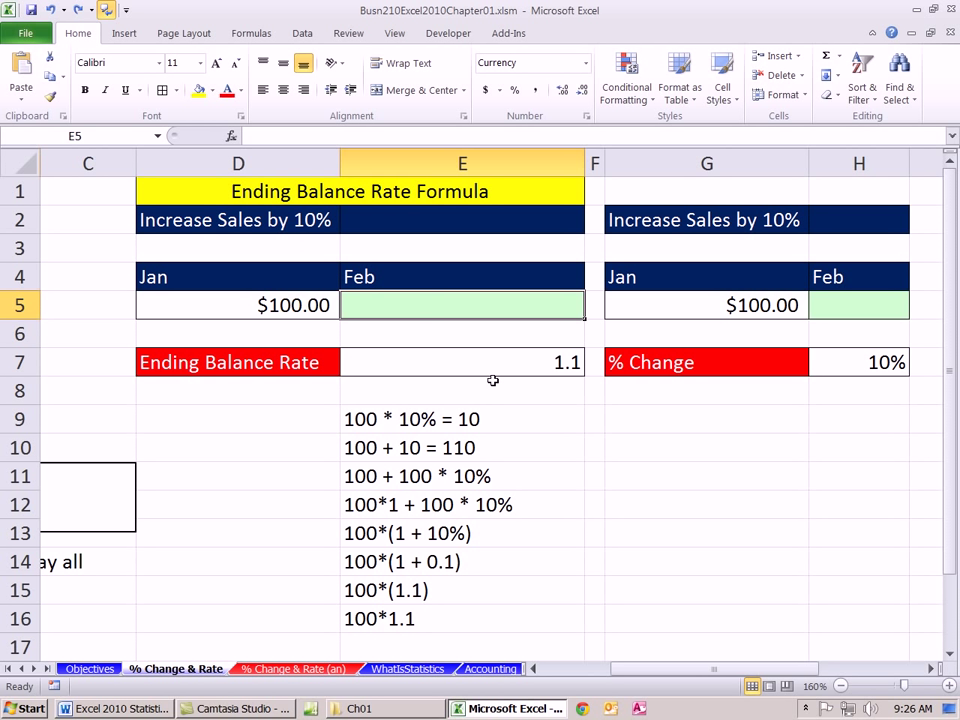
{"action": "type", "text": "="}
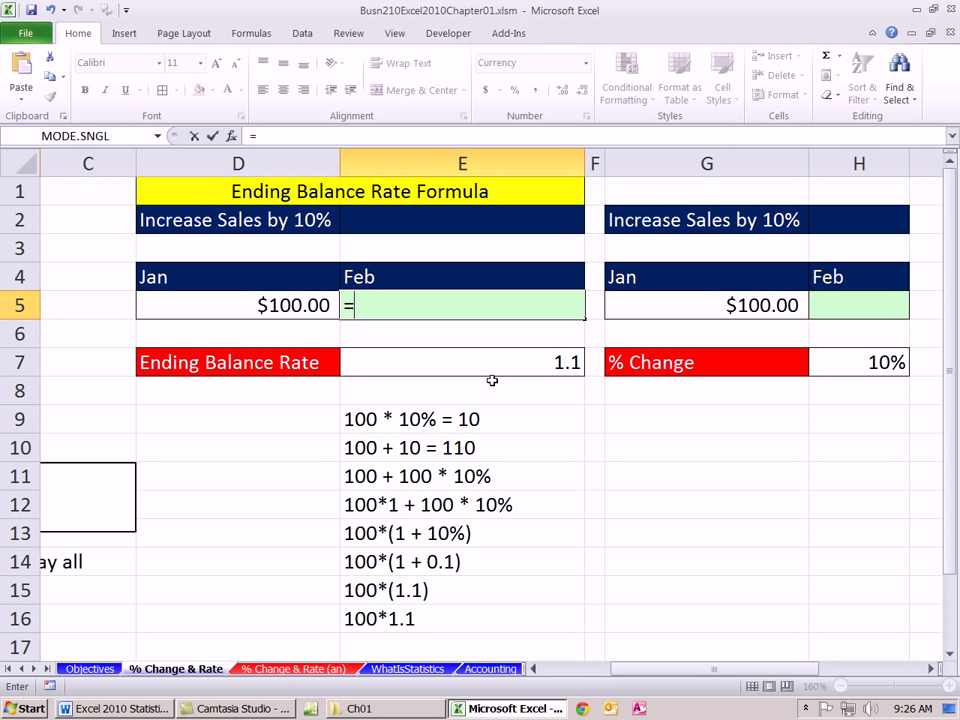
{"action": "left_click", "coordinate": [226, 305]}
{"action": "type", "text": "*"}
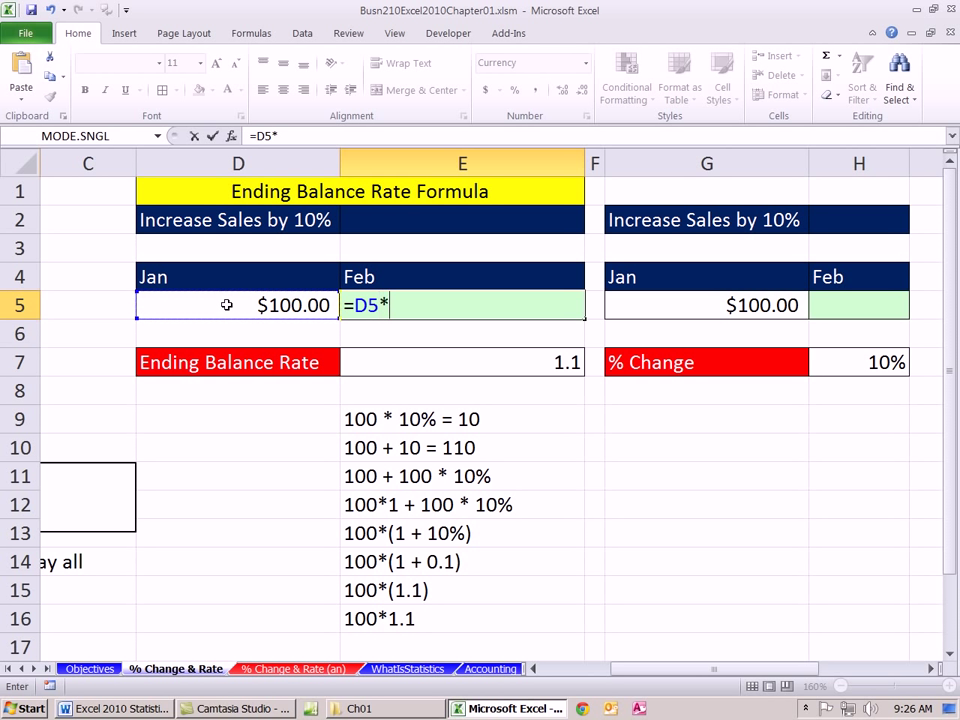
{"action": "left_click", "coordinate": [441, 360]}
{"action": "key", "text": "ctrl+Return"}
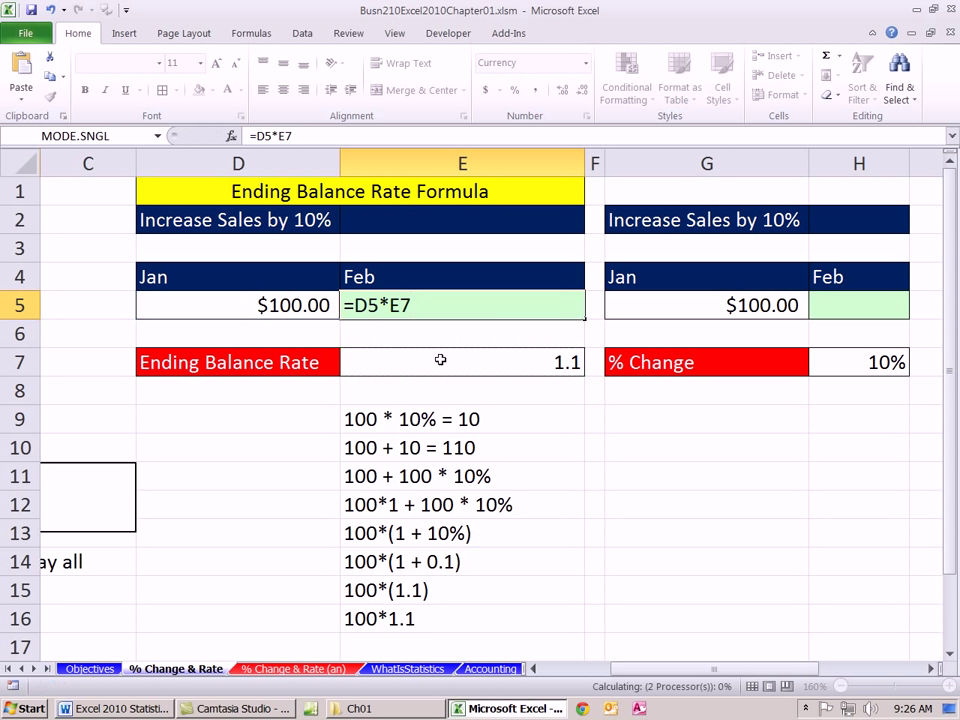
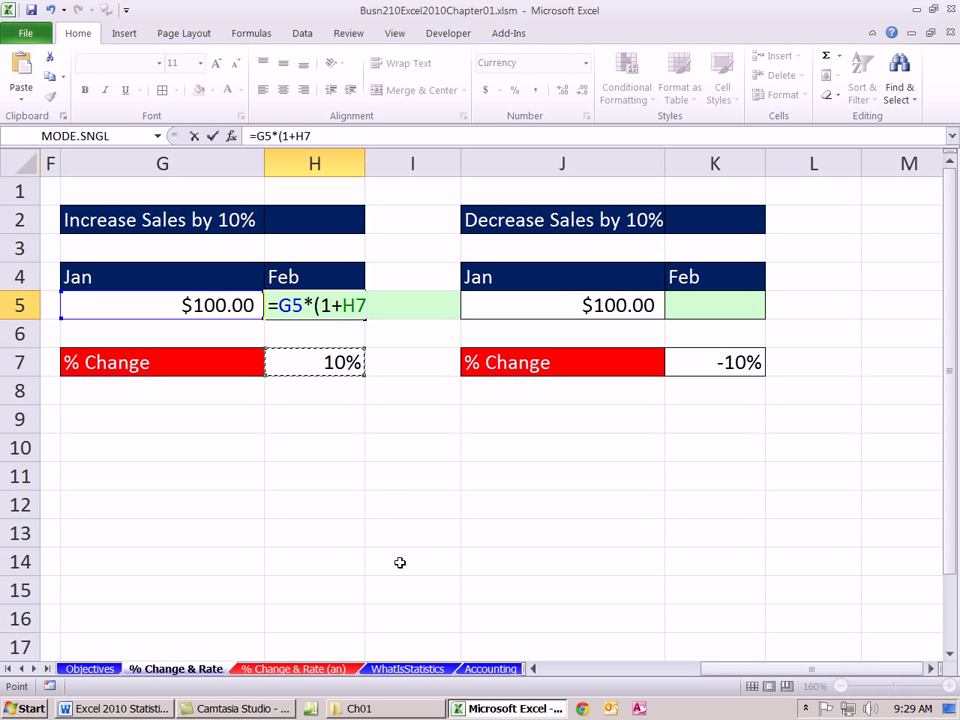
Step: Complete the February increase formula in H5 as =G5*(1+H7)
{"action": "type", "text": ")"}
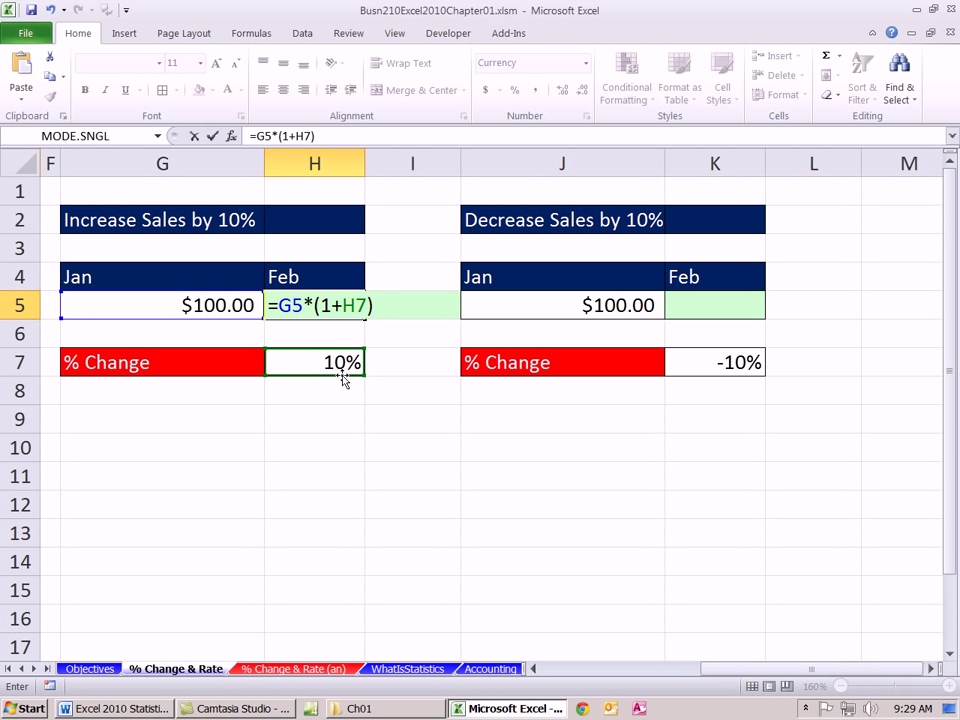
{"action": "key", "text": "Return"}
{"action": "left_click", "coordinate": [690, 305]}
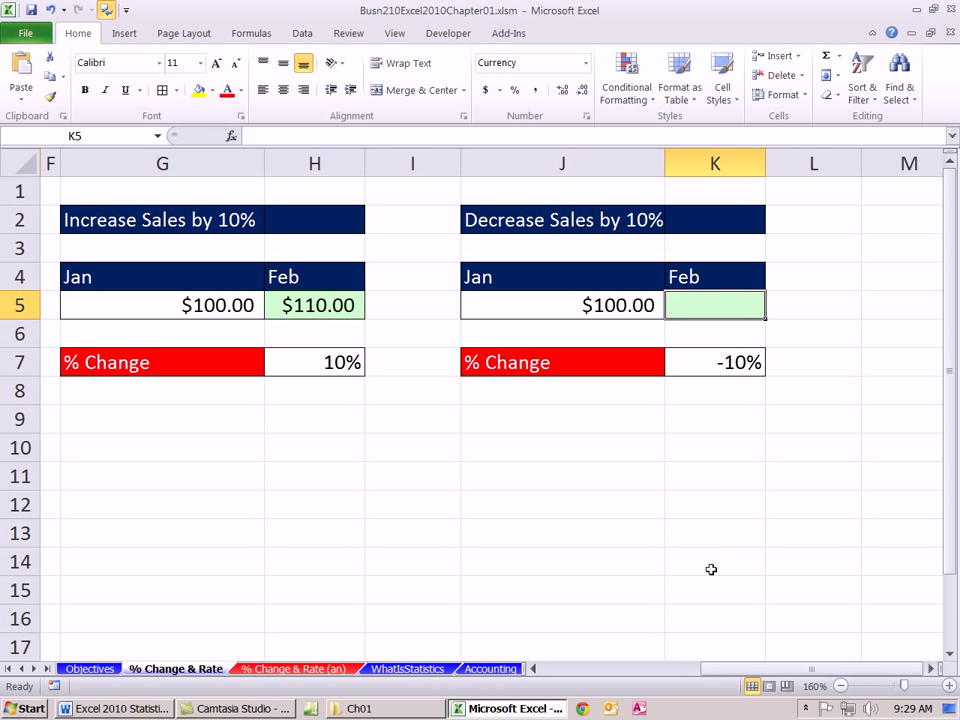
Step: Add the labels Beg and End in J9:J10 with the values 100 and 90 beside them in K9:K10
{"action": "left_click", "coordinate": [631, 427]}
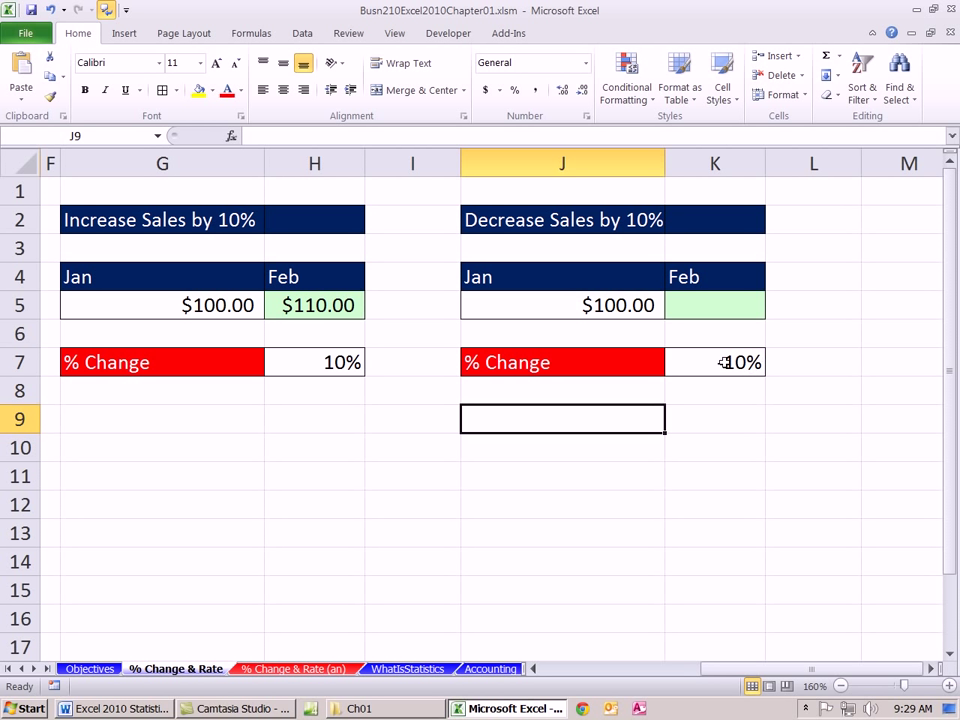
{"action": "type", "text": "Beg"}
{"action": "key", "text": "Return"}
{"action": "type", "text": "End"}
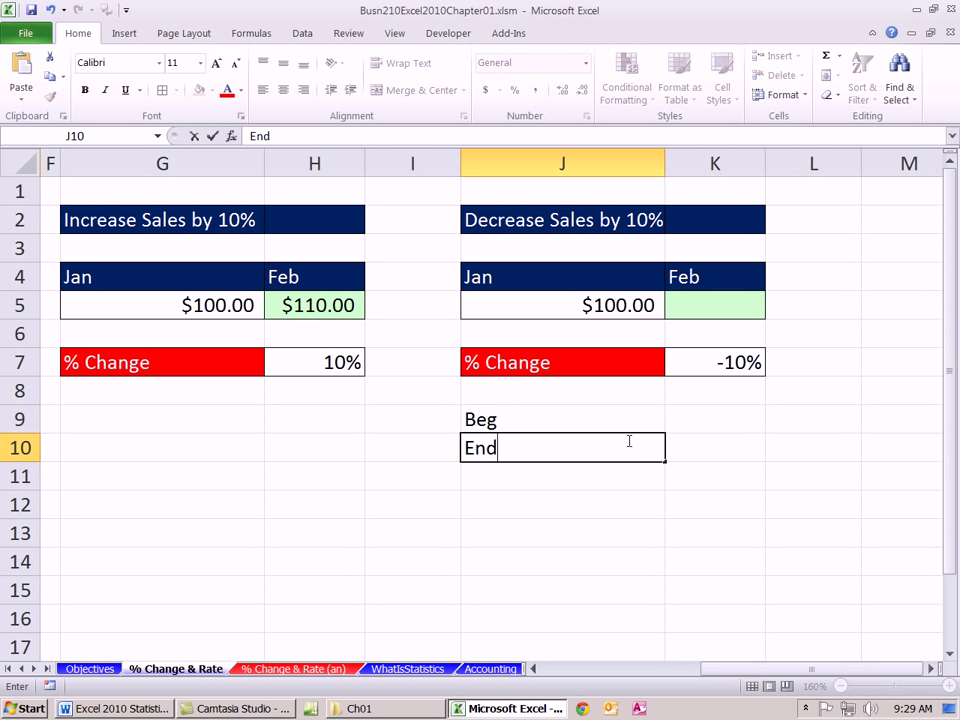
{"action": "left_click", "coordinate": [714, 421]}
{"action": "type", "text": "100"}
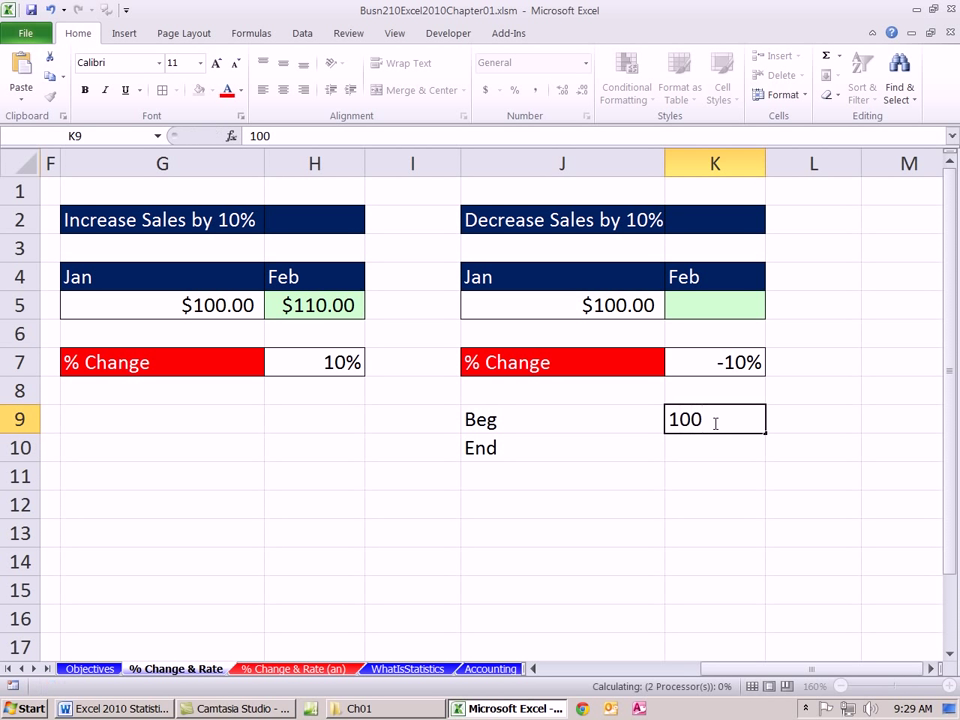
{"action": "key", "text": "Return"}
{"action": "type", "text": "90"}
{"action": "key", "text": "Return"}
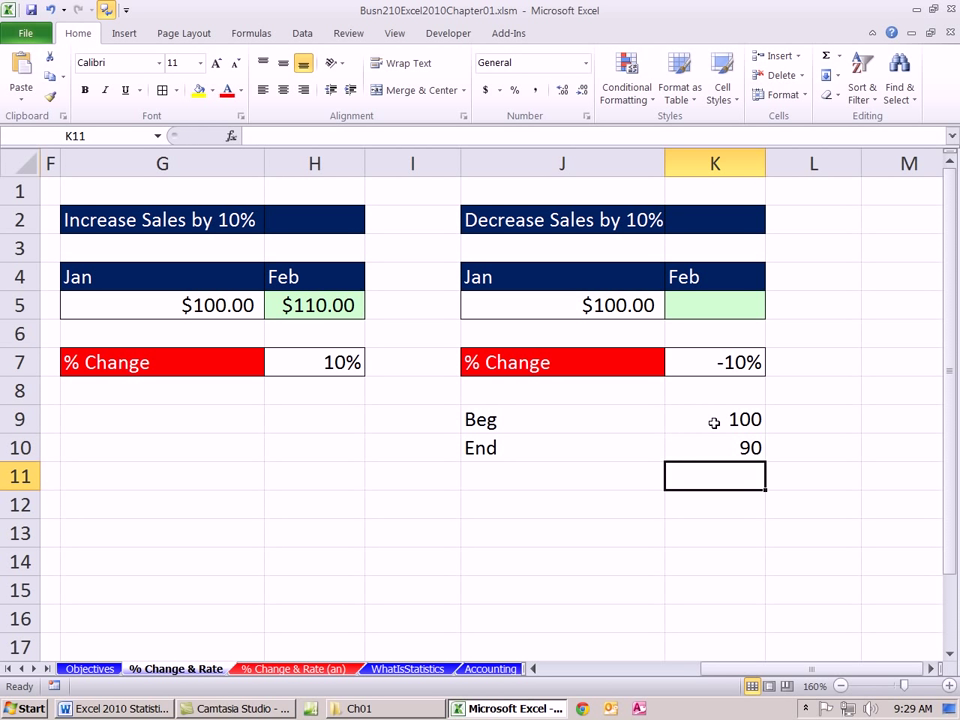
Step: Label J11 as % Change, correcting its spelling with the spelling check
{"action": "left_click", "coordinate": [586, 467]}
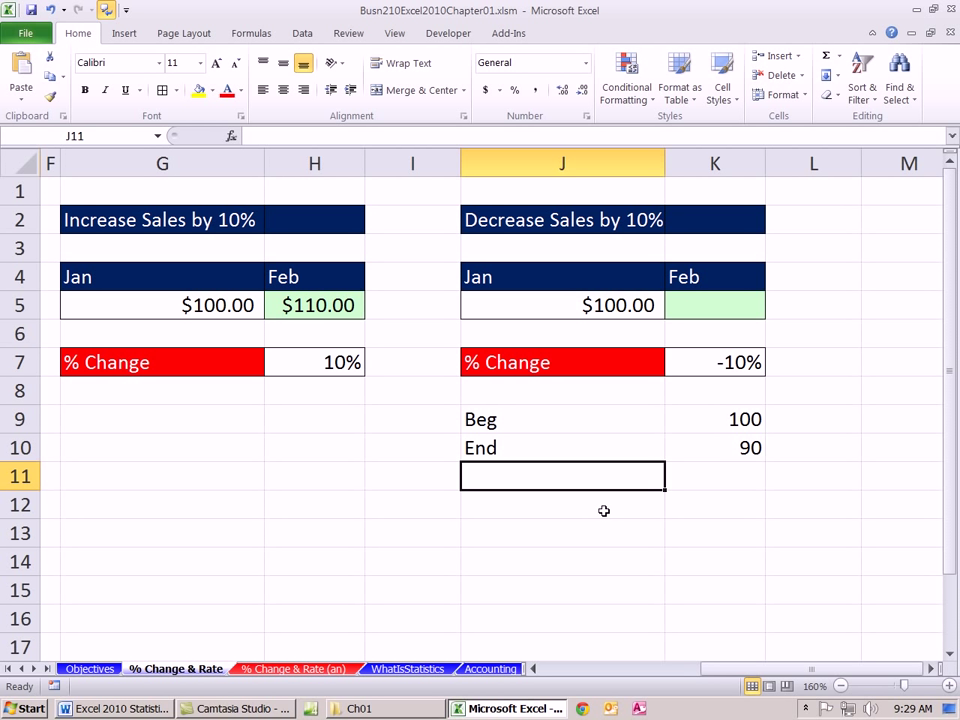
{"action": "type", "text": "% Cahnge"}
{"action": "key", "text": "Tab"}
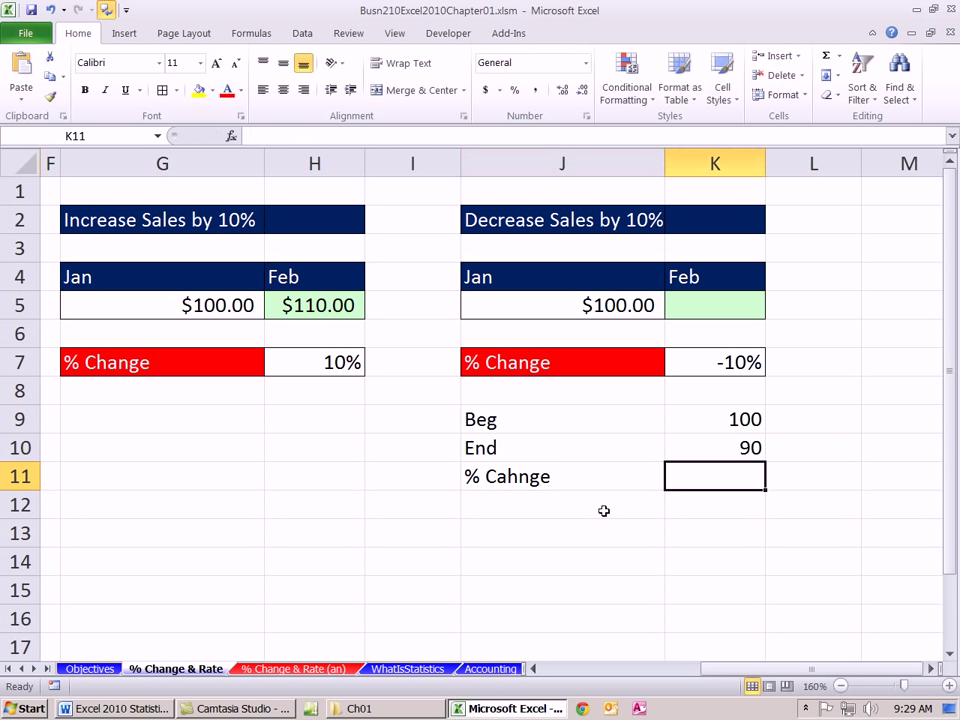
{"action": "double_click", "coordinate": [497, 480]}
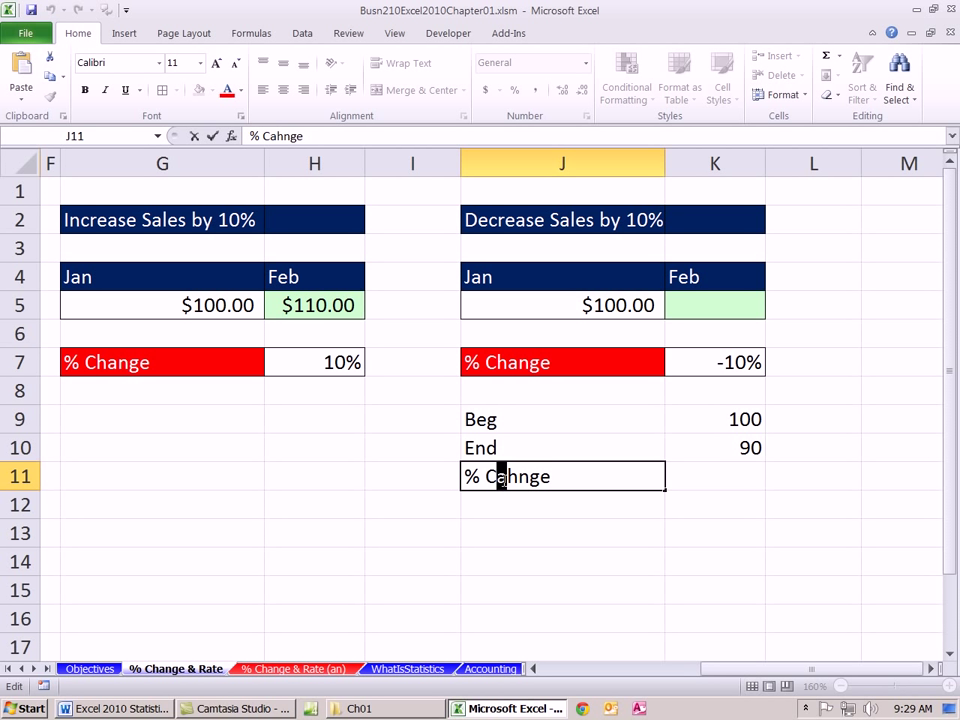
{"action": "left_click_drag", "start_coordinate": [502, 479], "coordinate": [564, 477]}
{"action": "key", "text": "F7"}
{"action": "left_click", "coordinate": [528, 251]}
{"action": "key", "text": "Return"}
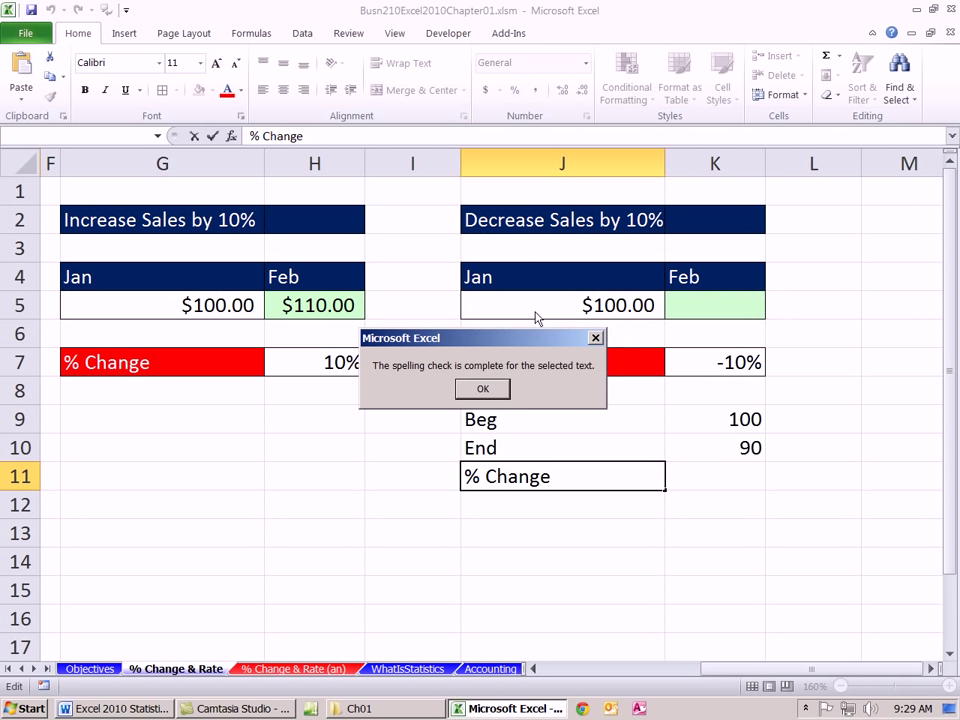
{"action": "left_click", "coordinate": [484, 388]}
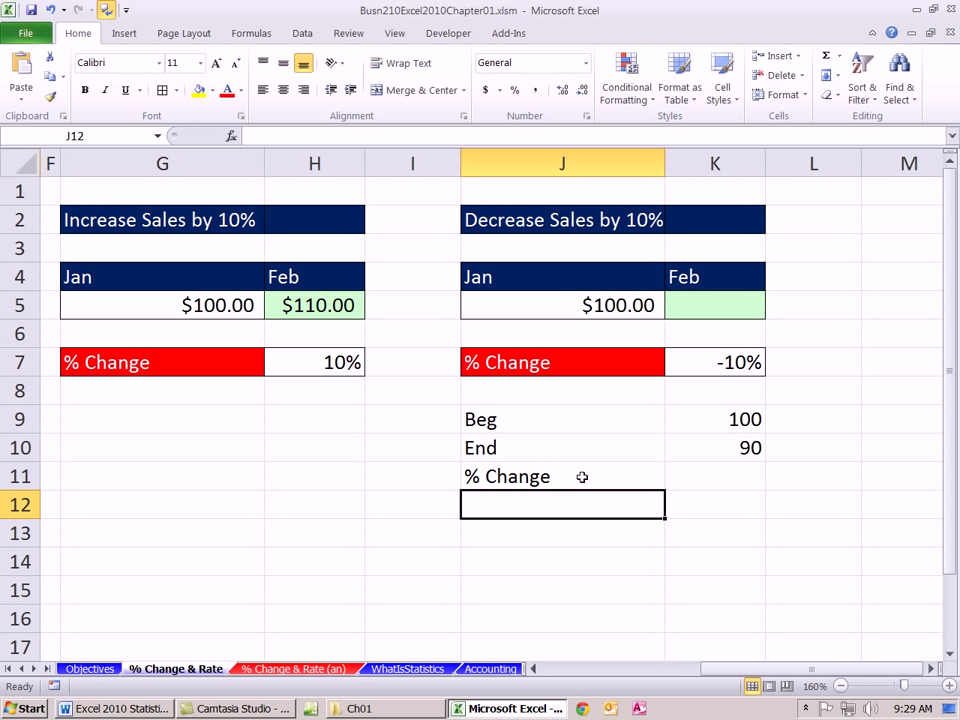
Step: Apply all borders to J9:K11 and fill the result cell K11 with light green
{"action": "left_click", "coordinate": [338, 448]}
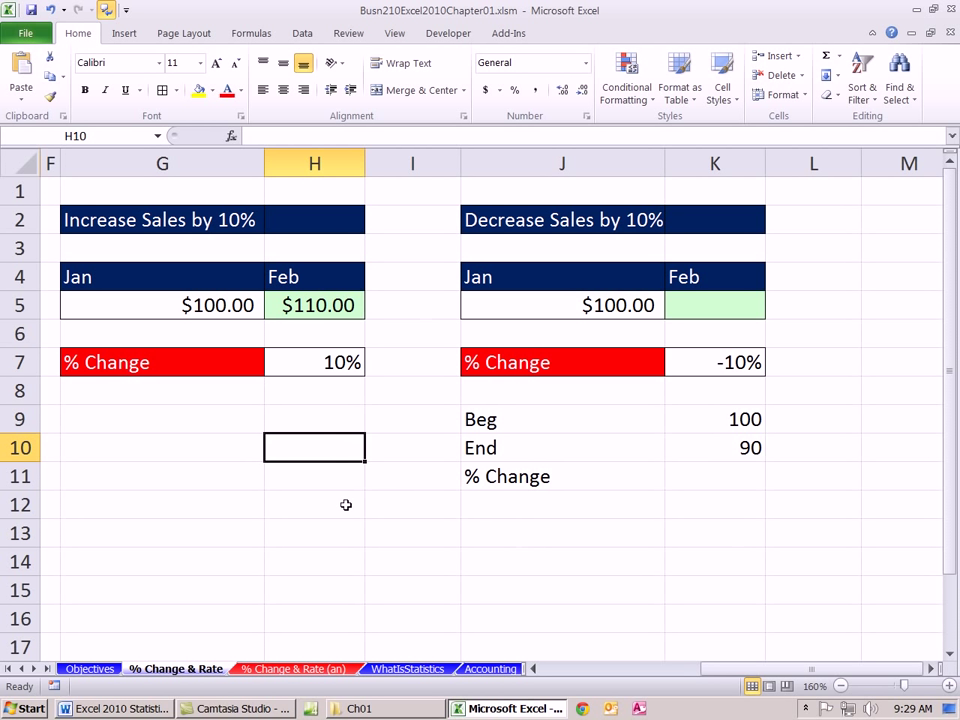
{"action": "left_click", "coordinate": [463, 476]}
{"action": "double_click", "coordinate": [486, 477]}
{"action": "key", "text": "Escape"}
{"action": "left_click_drag", "start_coordinate": [542, 415], "coordinate": [715, 478]}
{"action": "left_click", "coordinate": [162, 90]}
{"action": "left_click", "coordinate": [676, 472]}
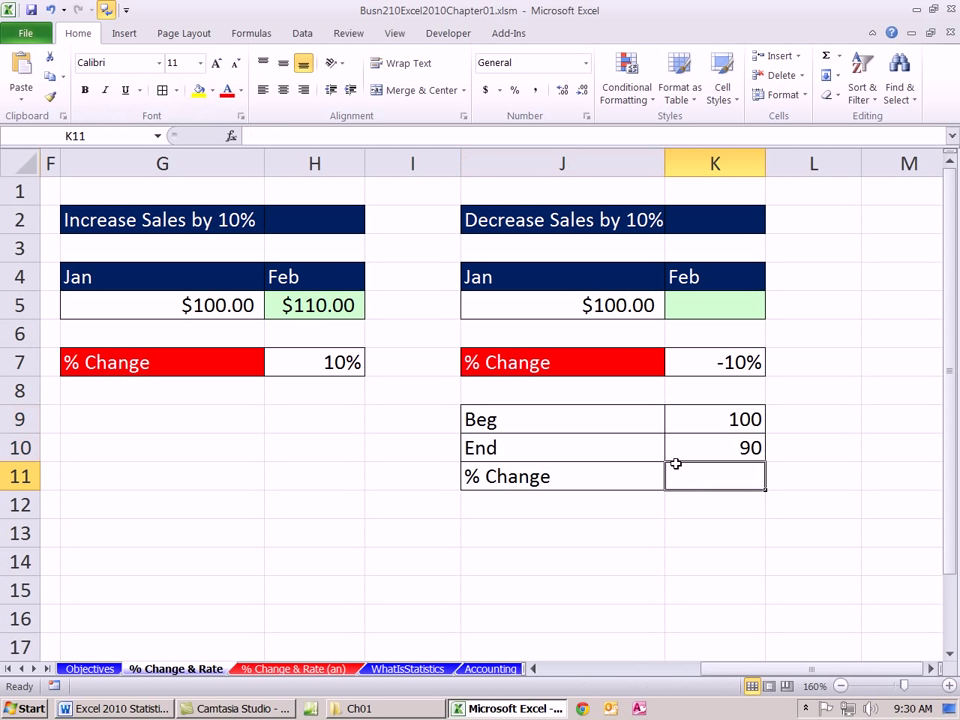
{"action": "left_click", "coordinate": [210, 90]}
{"action": "left_click", "coordinate": [215, 253]}
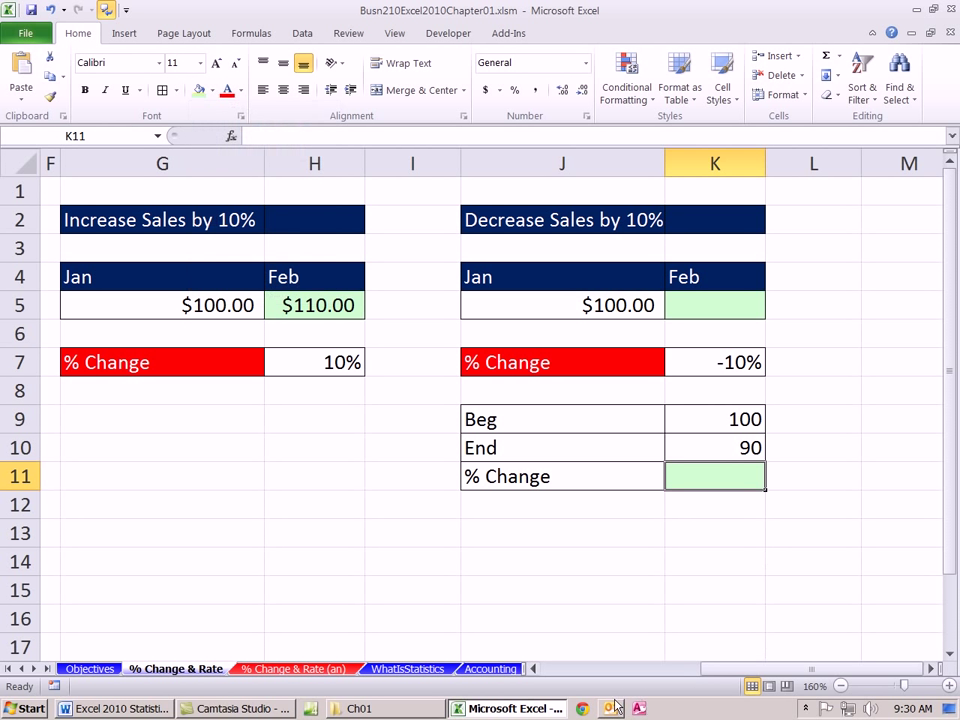
Step: Enter the End/Beg-1 percentage change formula =K10/K9-1 in K11
{"action": "type", "text": "="}
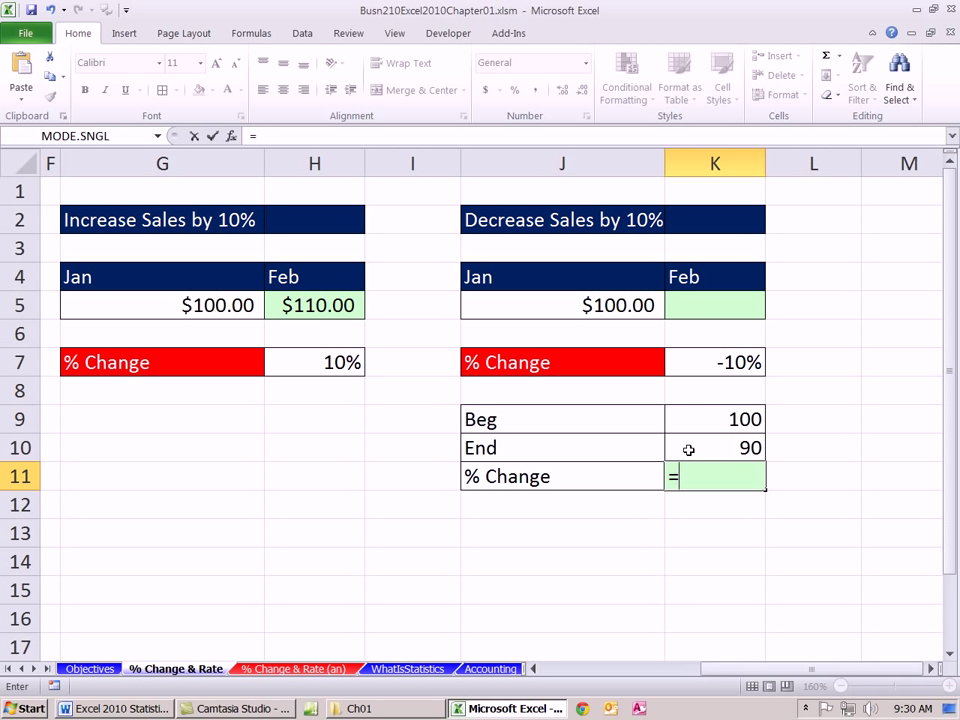
{"action": "left_click", "coordinate": [648, 448]}
{"action": "type", "text": "/"}
{"action": "left_click", "coordinate": [660, 420]}
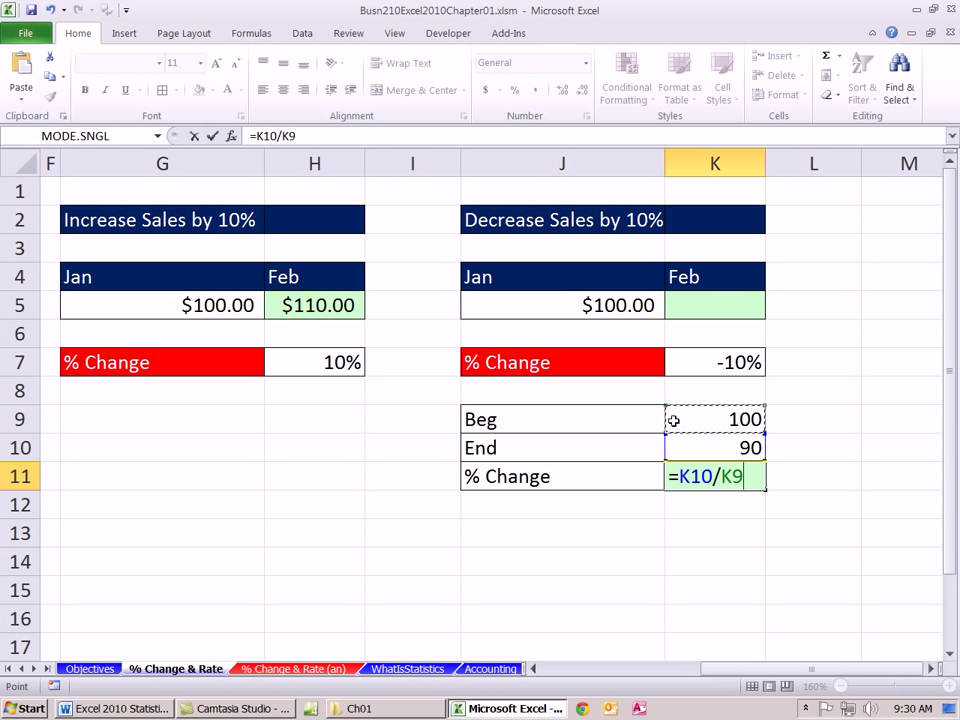
{"action": "type", "text": "-1"}
{"action": "key", "text": "Return"}
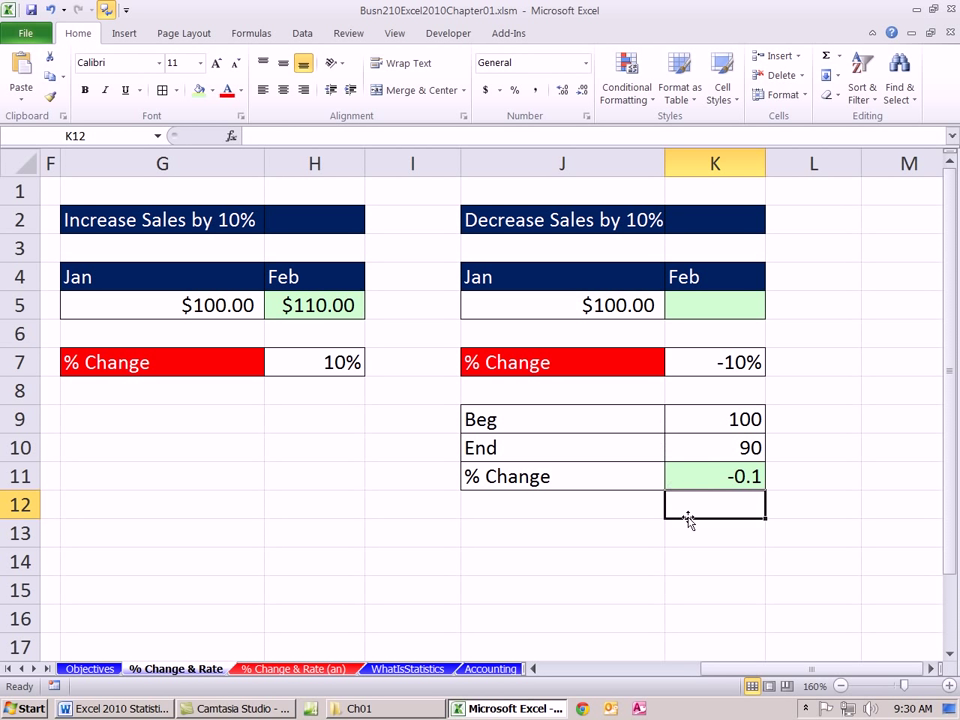
Step: Apply the Percentage number format to the percentage change result in K11
{"action": "left_click", "coordinate": [684, 480]}
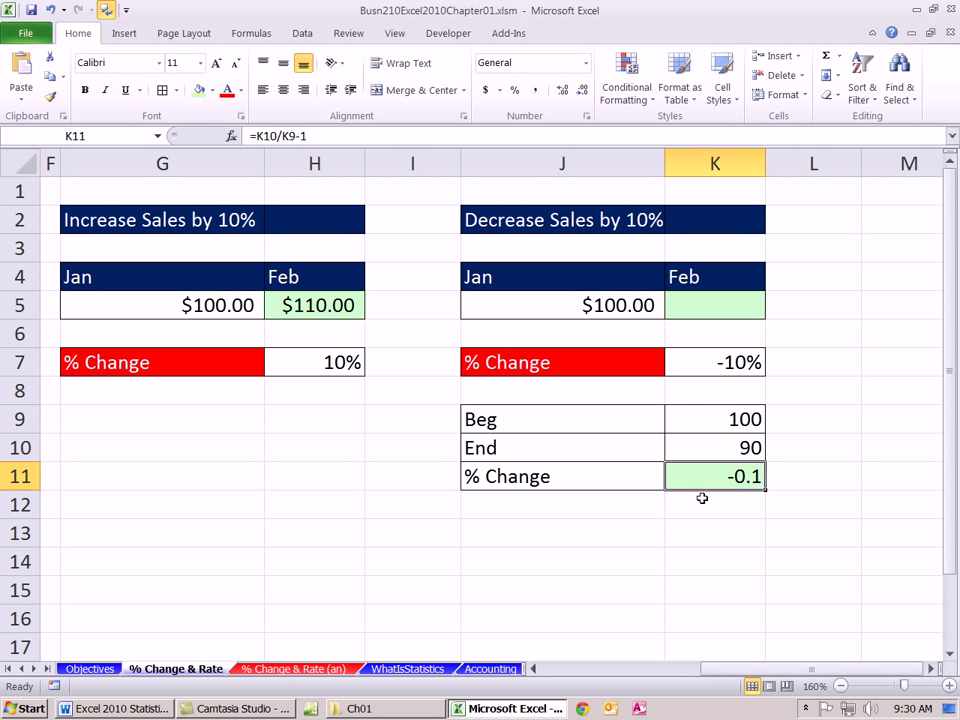
{"action": "left_click", "coordinate": [586, 66]}
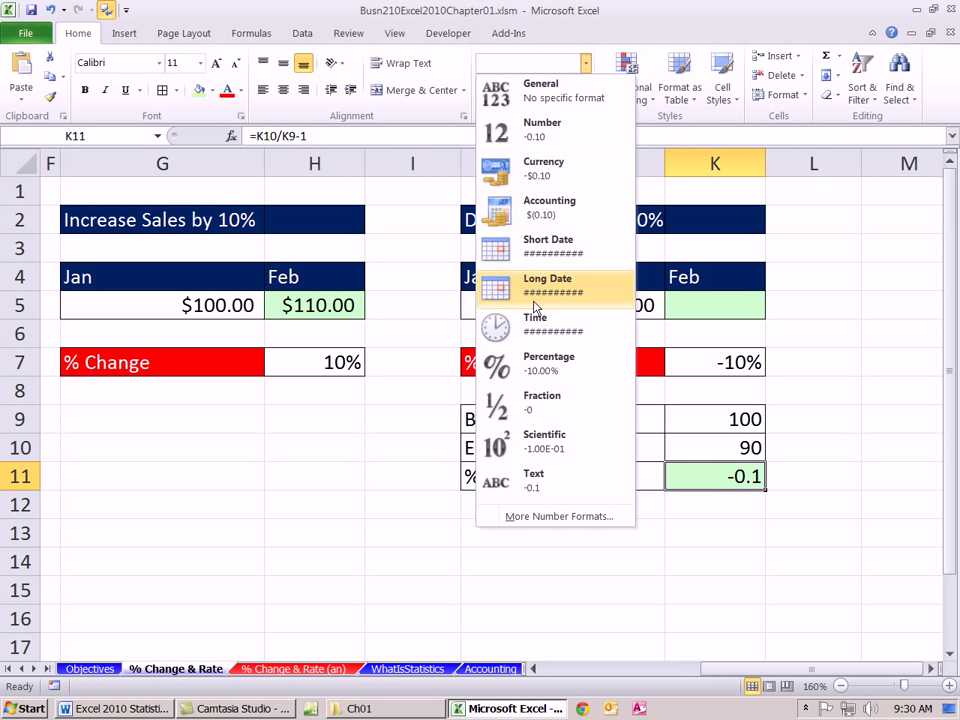
{"action": "left_click", "coordinate": [556, 366]}
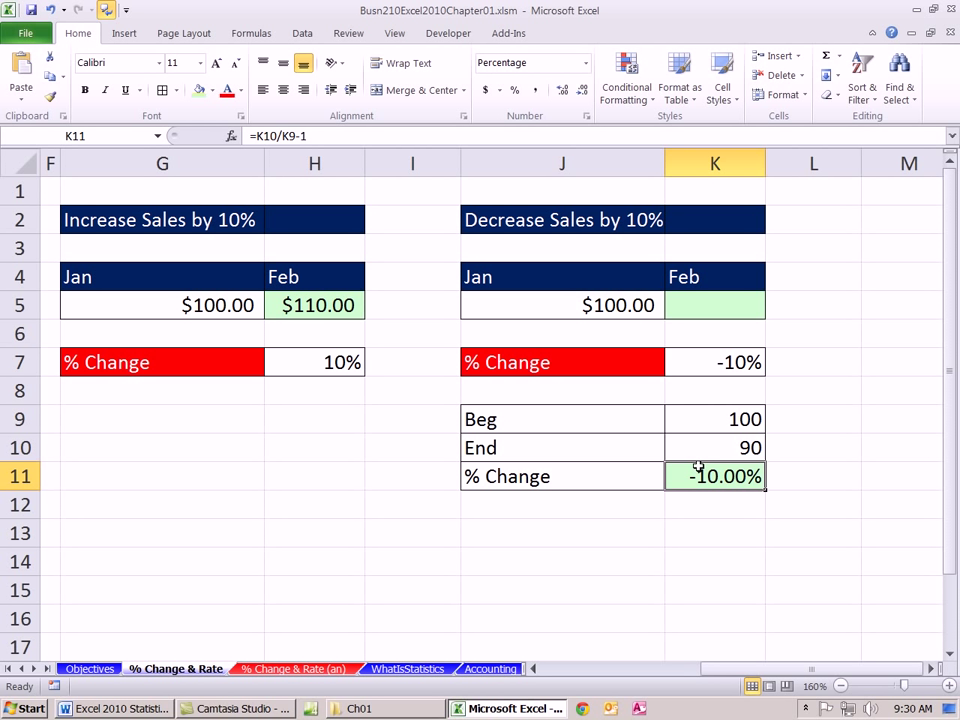
{"action": "left_click", "coordinate": [680, 305]}
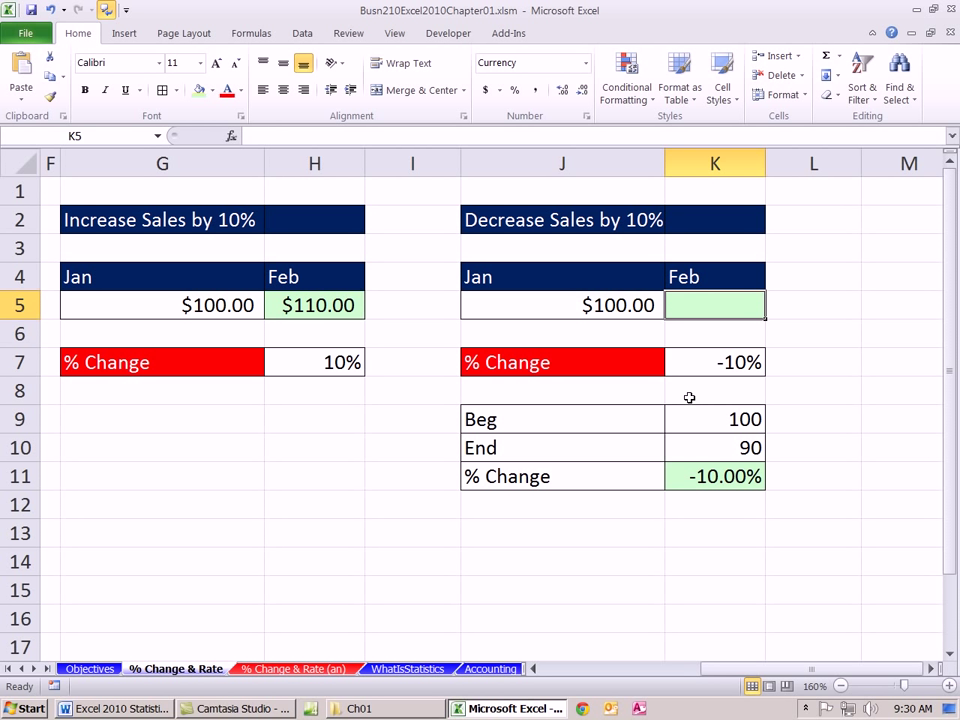
{"action": "type", "text": "="}
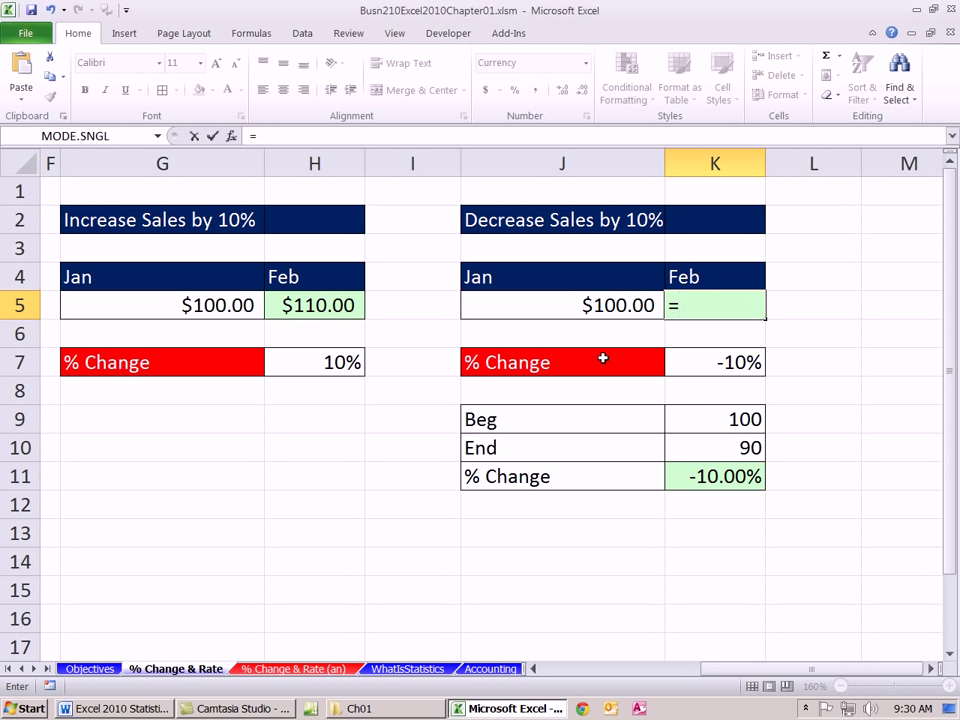
{"action": "key", "text": "Escape"}
Step: Fill the % Change row J11:K11 down into row 12 and clear the copied formula from K12
{"action": "left_click", "coordinate": [604, 516]}
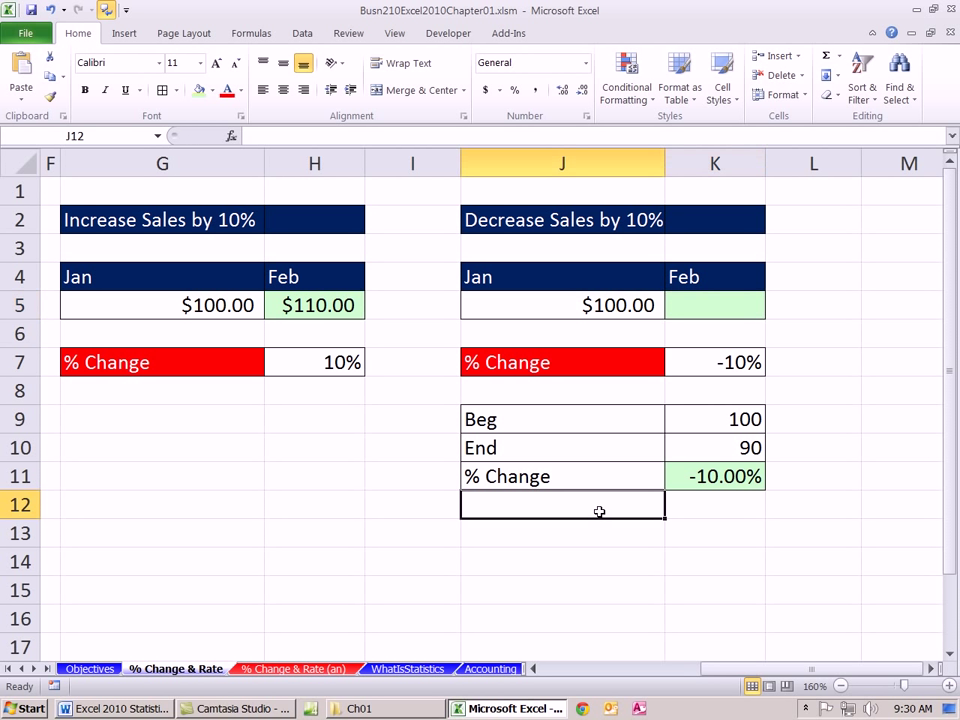
{"action": "left_click_drag", "start_coordinate": [479, 482], "coordinate": [768, 508]}
{"action": "left_click", "coordinate": [739, 506]}
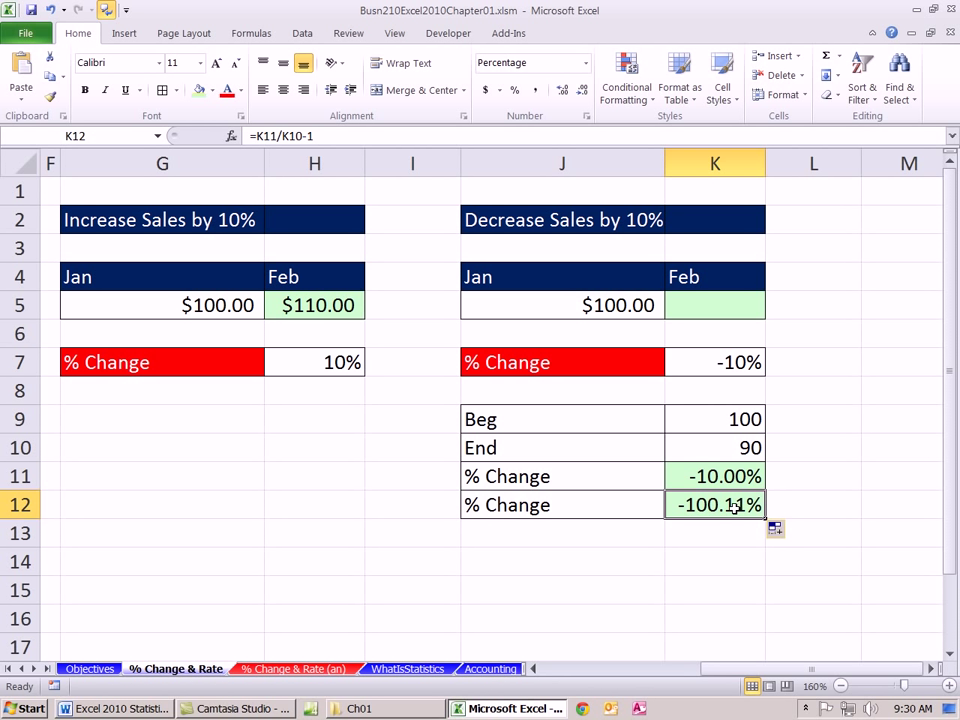
{"action": "key", "text": "Delete"}
Step: Replace the label in J12 with End Balance Rate
{"action": "left_click", "coordinate": [574, 508]}
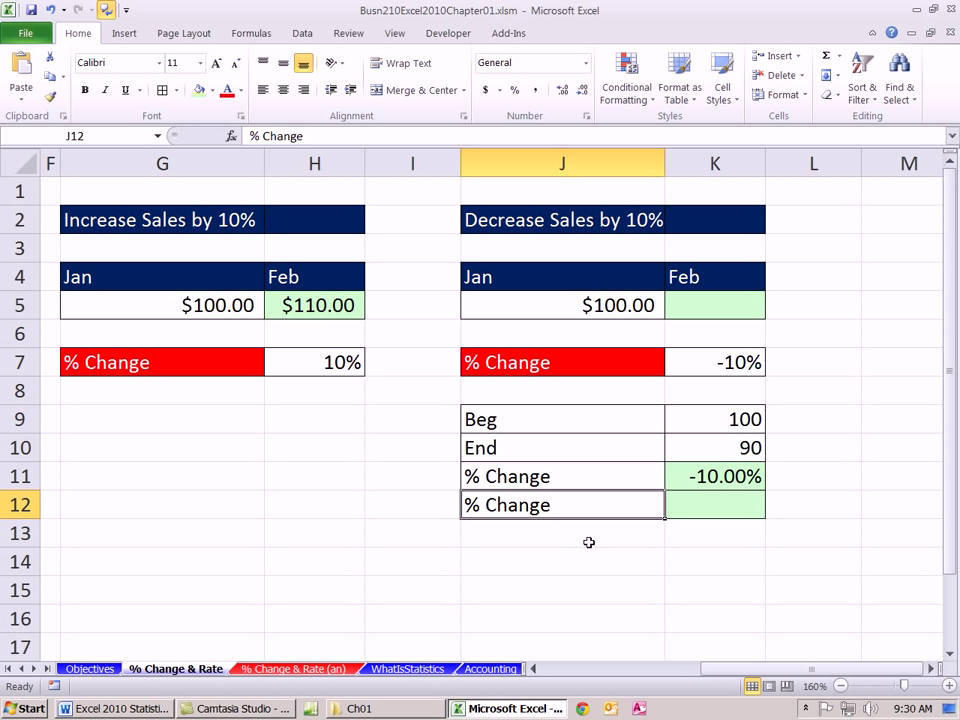
{"action": "type", "text": "E"}
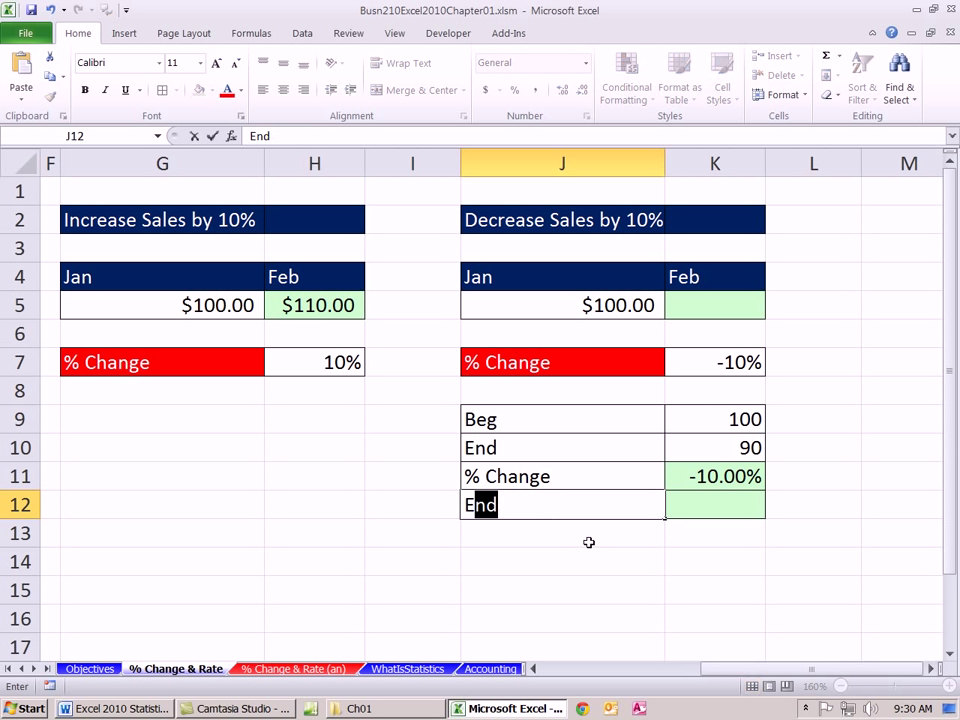
{"action": "type", "text": "nd Balance Rate"}
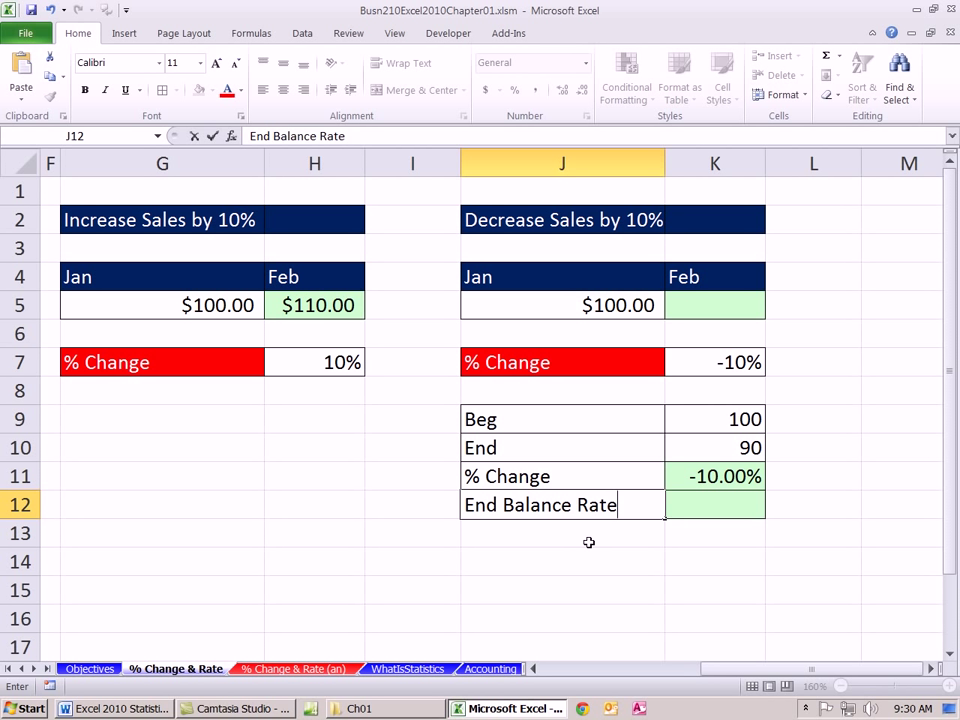
{"action": "key", "text": "Tab"}
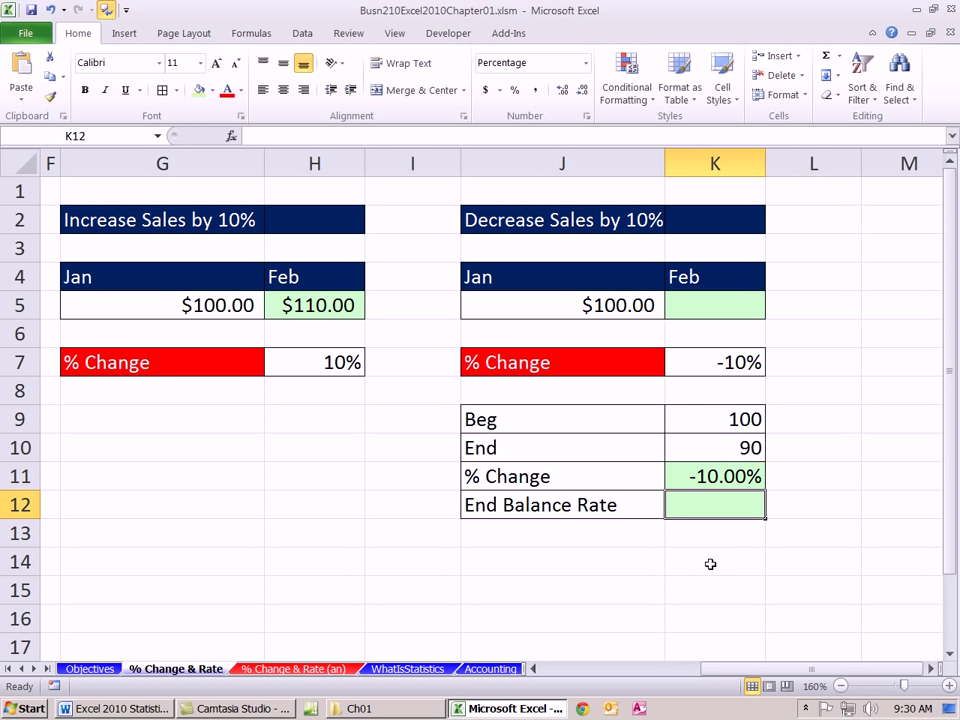
Step: Enter the end balance rate formula =1+K11 in K12
{"action": "type", "text": "=1"}
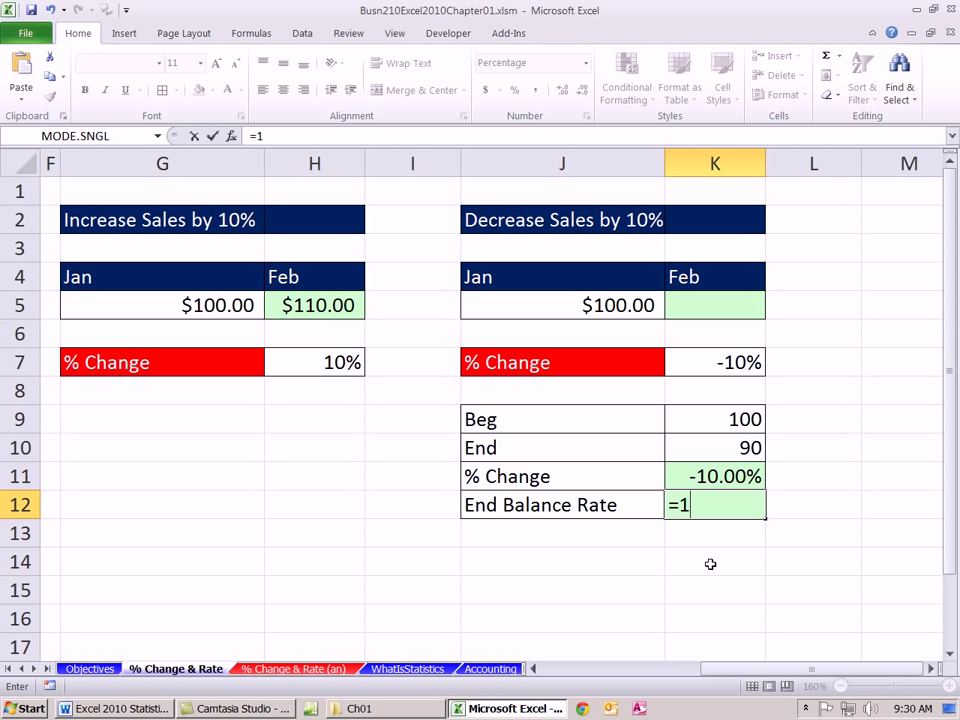
{"action": "type", "text": "+"}
{"action": "left_click", "coordinate": [715, 476]}
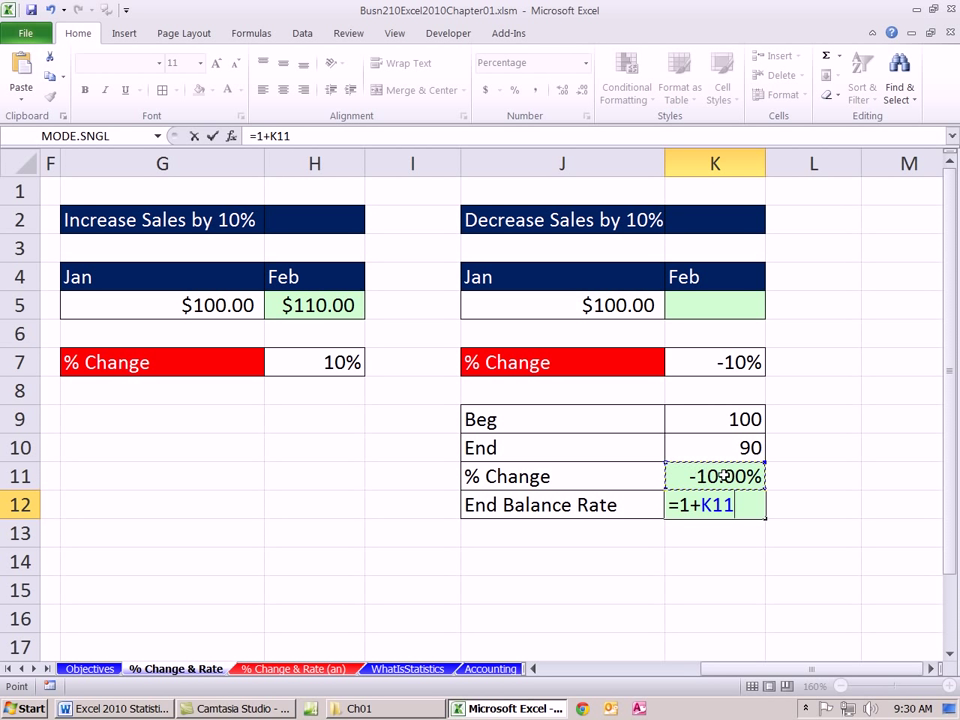
{"action": "key", "text": "Return"}
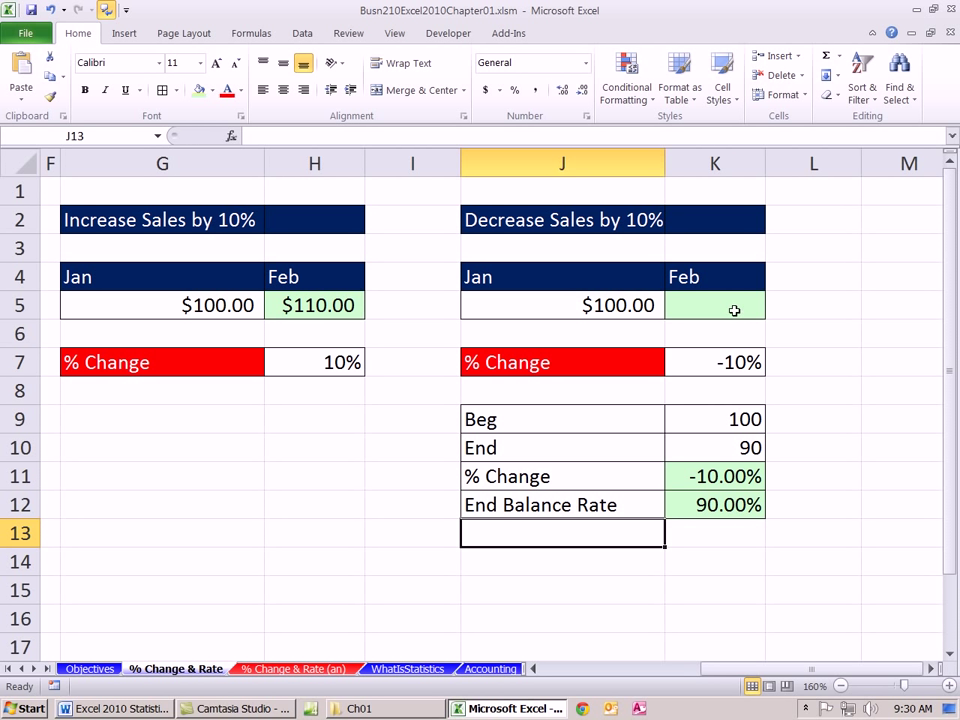
Step: Fill the Jan and Feb cells J5:K5 down into row 6 and set the January amount in J6 to $100.00
{"action": "left_click_drag", "start_coordinate": [627, 306], "coordinate": [767, 338]}
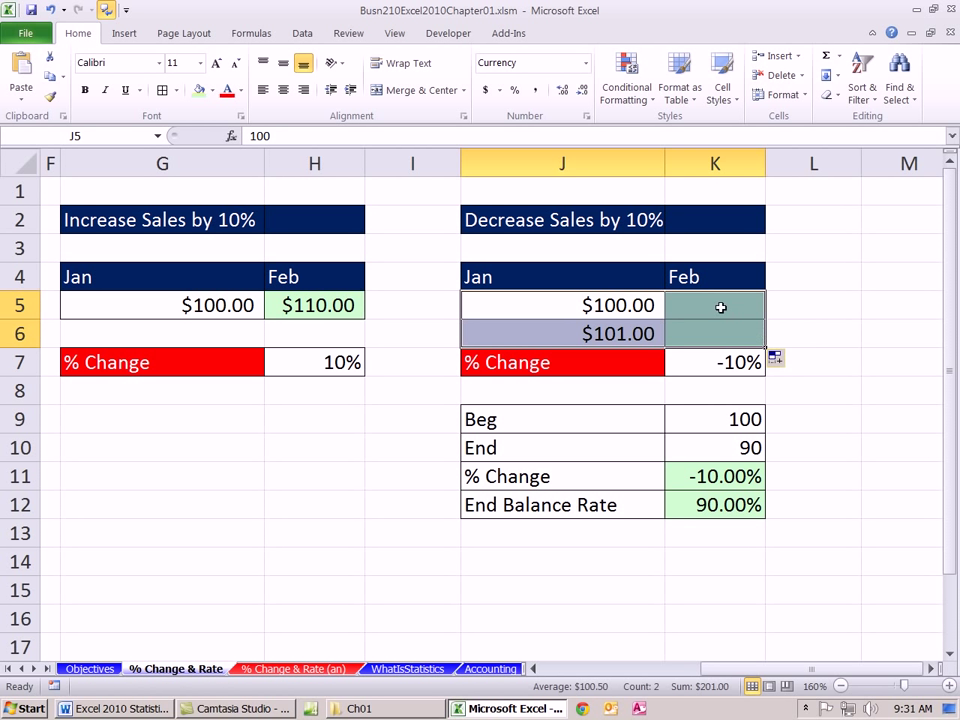
{"action": "double_click", "coordinate": [655, 334]}
{"action": "type", "text": "0"}
{"action": "left_click", "coordinate": [825, 313]}
{"action": "left_click", "coordinate": [745, 314]}
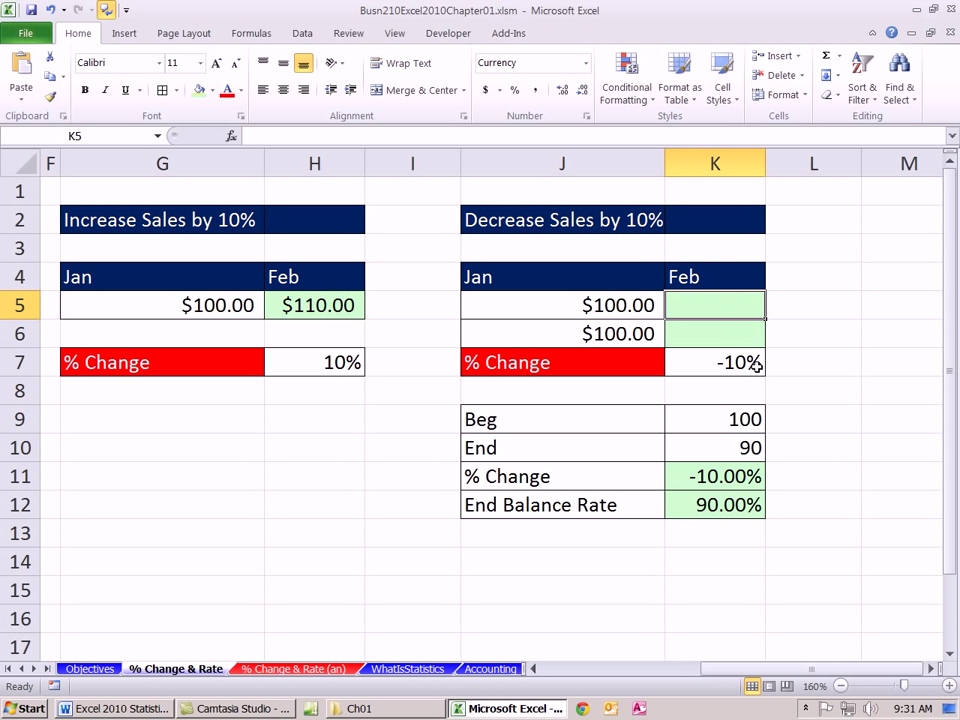
Step: Copy the red label formatting from J7 onto the End Balance Rate label in J12 with Format Painter
{"action": "left_click", "coordinate": [611, 371]}
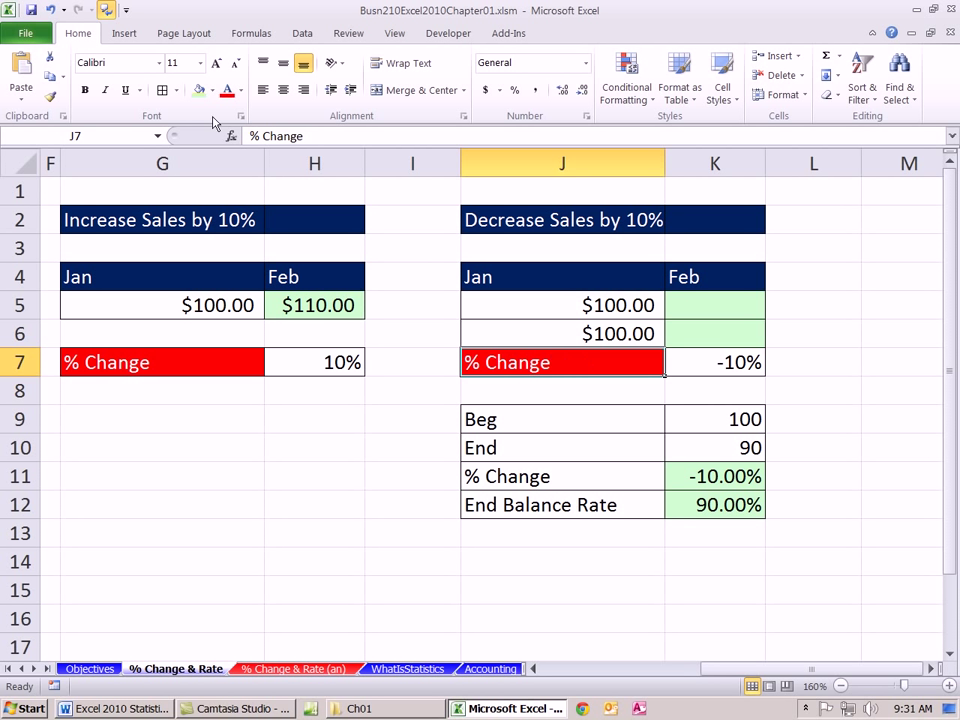
{"action": "left_click", "coordinate": [51, 100]}
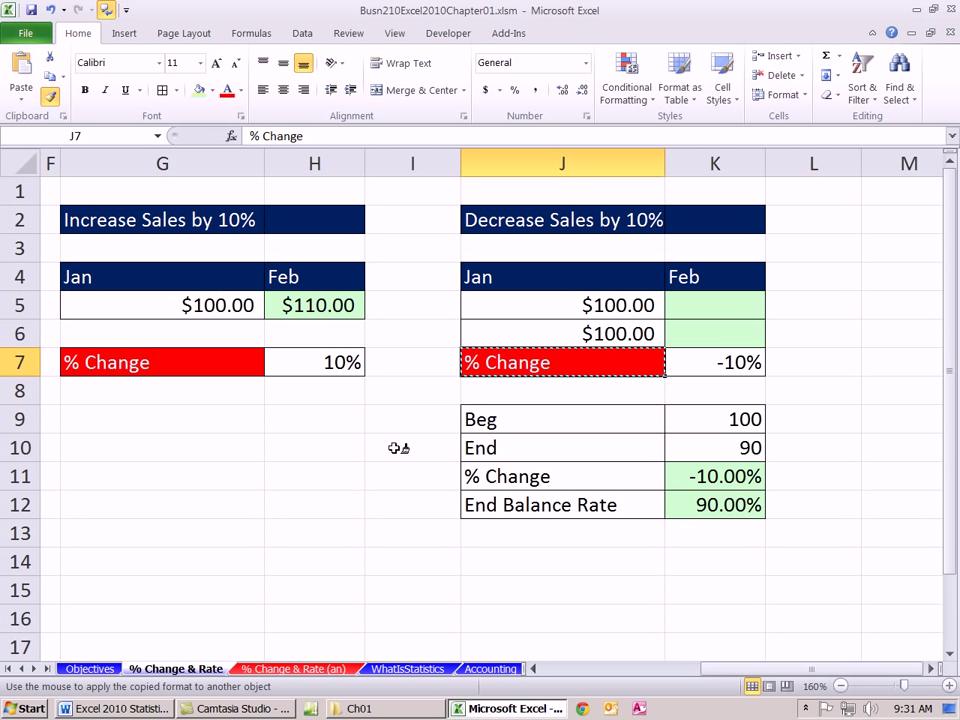
{"action": "left_click", "coordinate": [581, 507]}
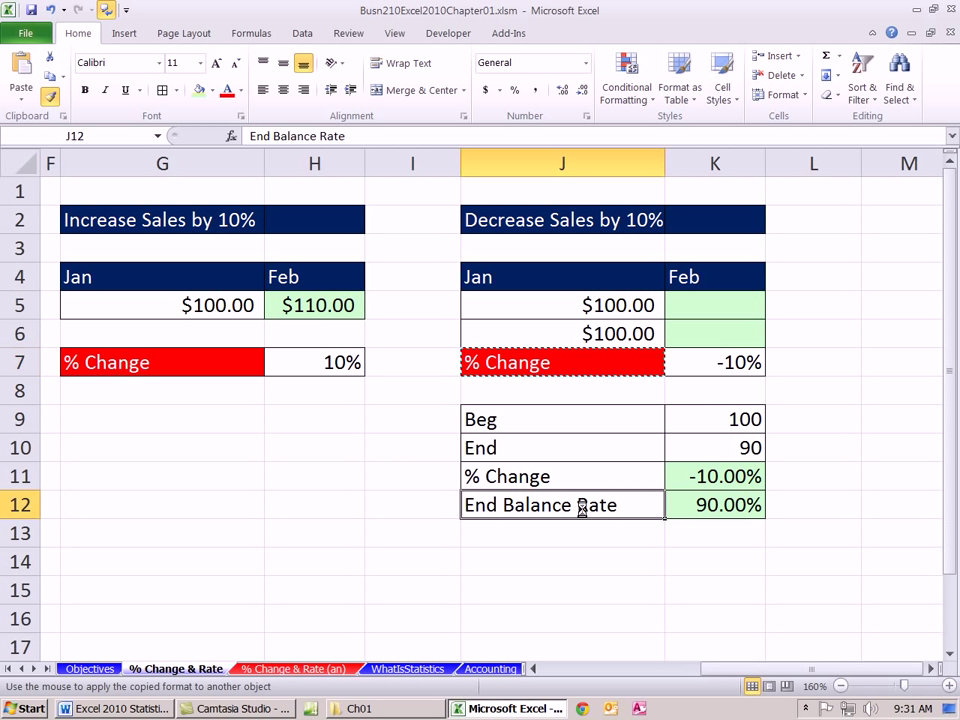
Step: Label the two decrease calculation rows with % Change in L5 and End Balance in L6
{"action": "left_click", "coordinate": [784, 306]}
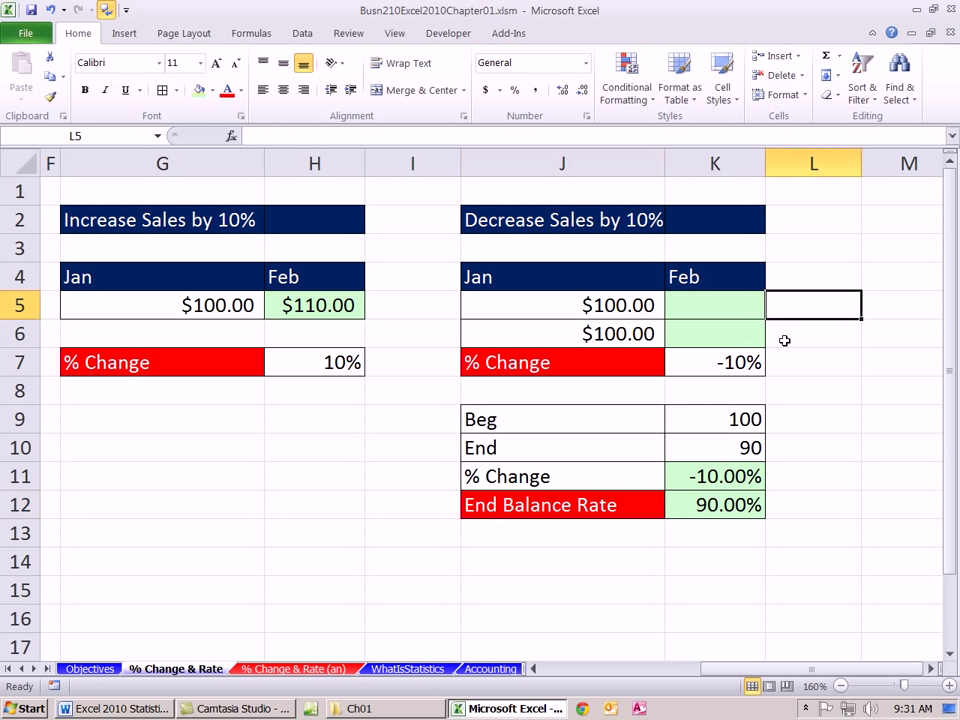
{"action": "type", "text": "% Ch"}
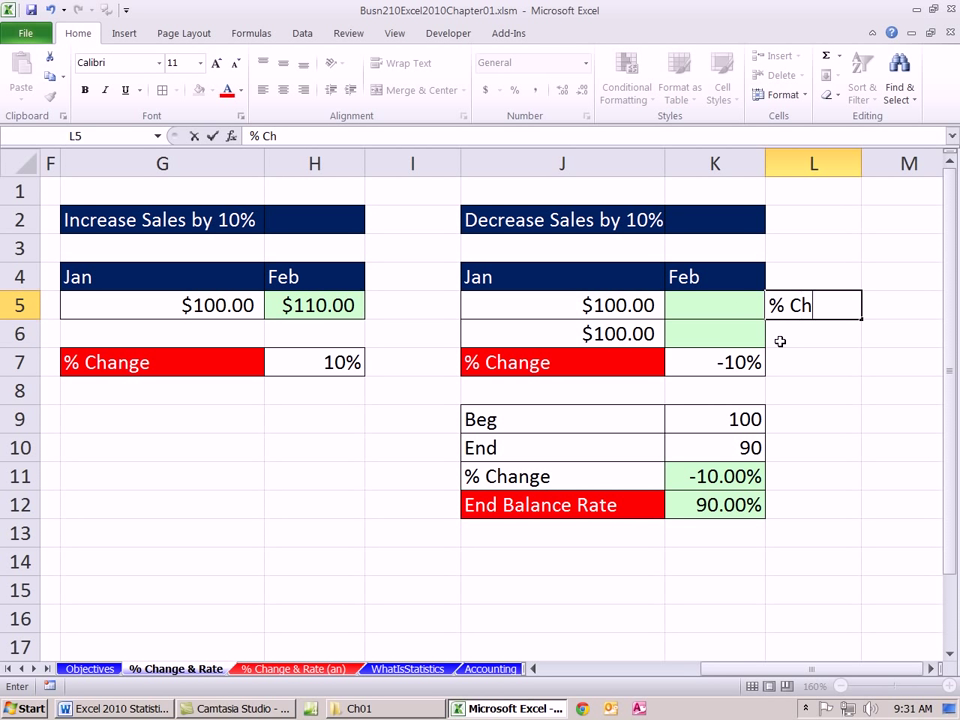
{"action": "type", "text": "ange"}
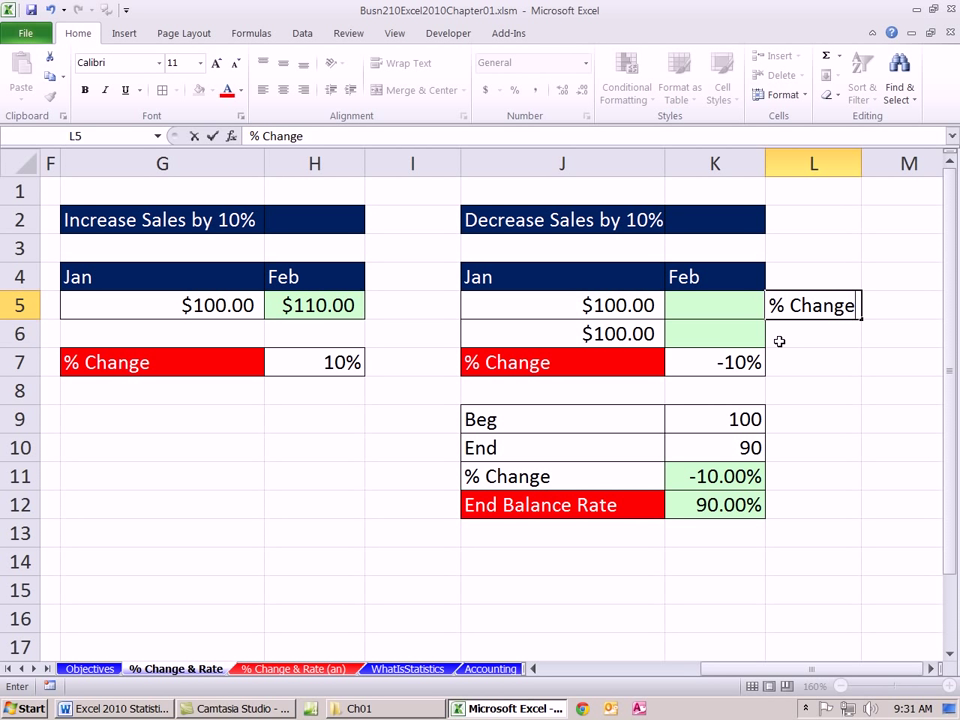
{"action": "key", "text": "Return"}
{"action": "type", "text": "E"}
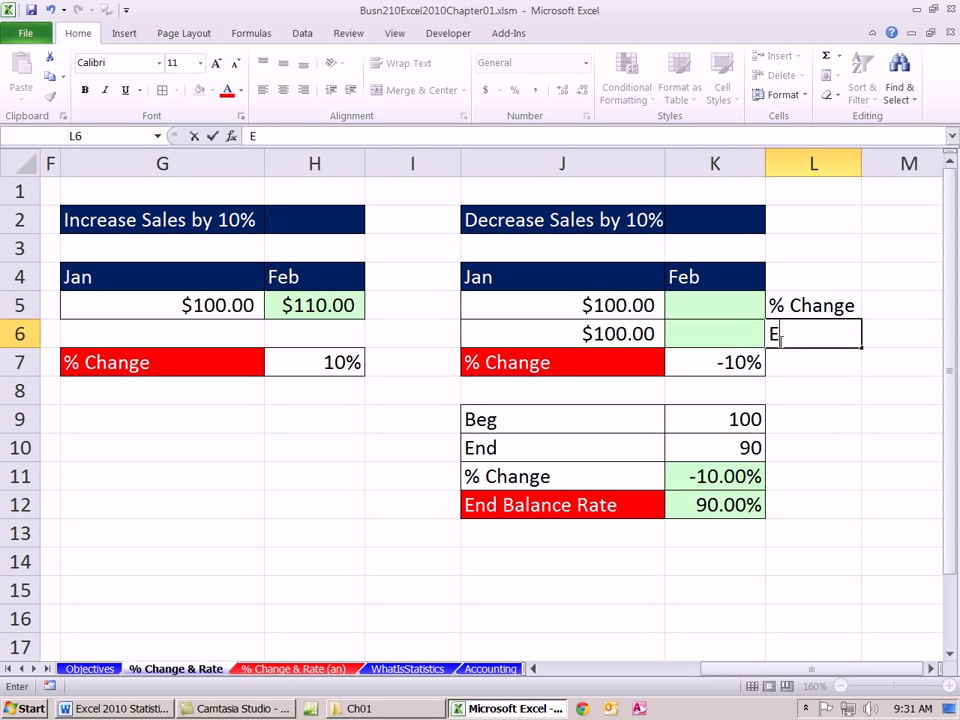
{"action": "type", "text": "nd Balance"}
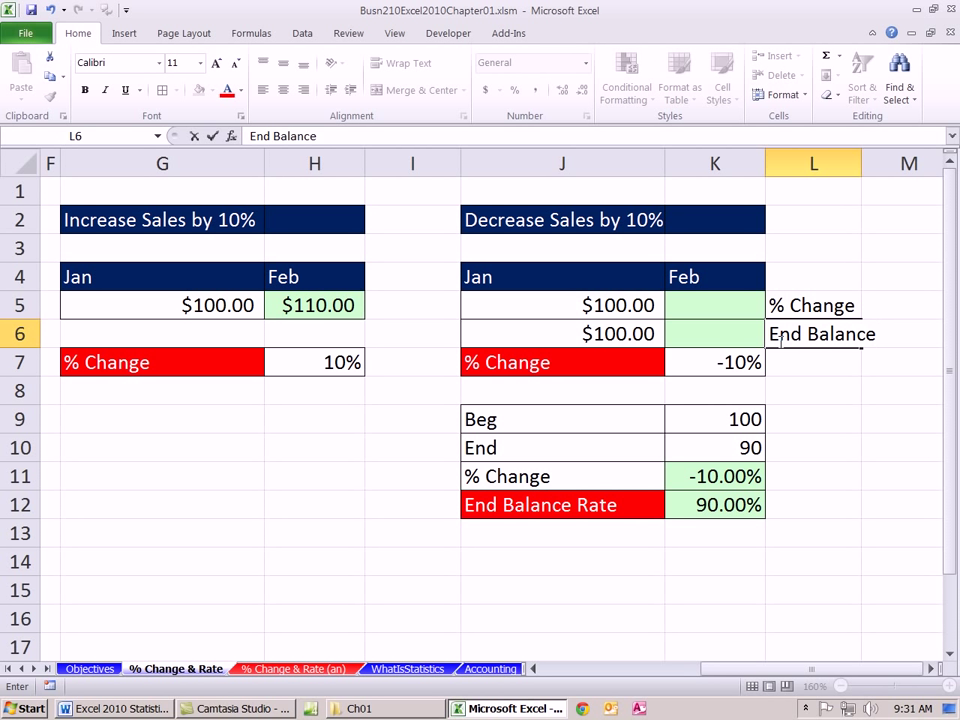
{"action": "key", "text": "Return"}
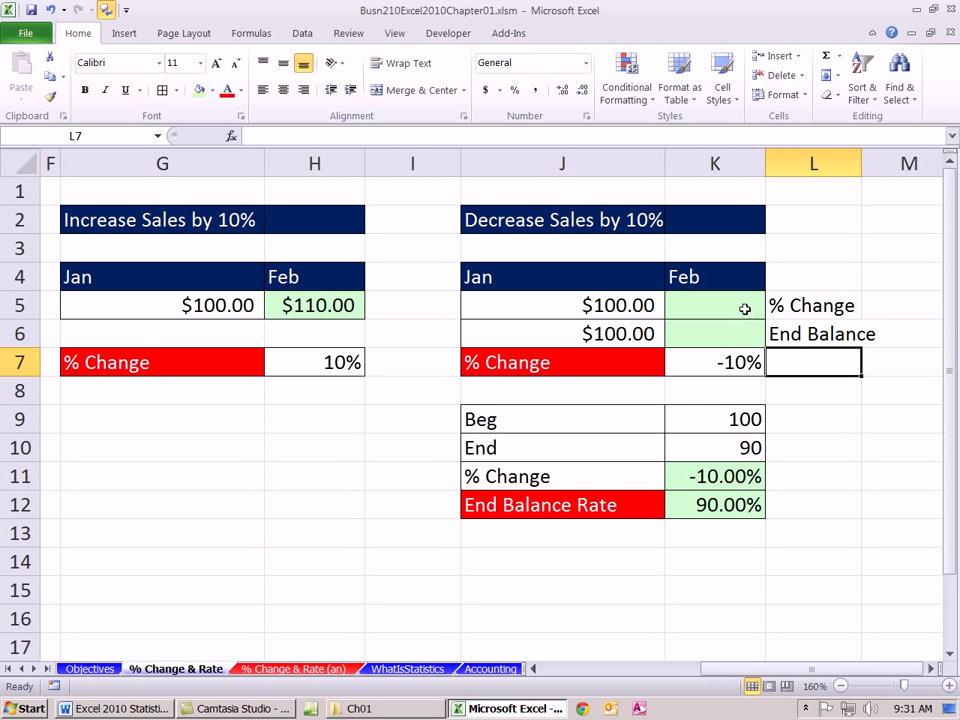
Step: Enter the February sales formula =J5*(1+K7) in K5 using the percentage change
{"action": "left_click", "coordinate": [681, 306]}
{"action": "type", "text": "="}
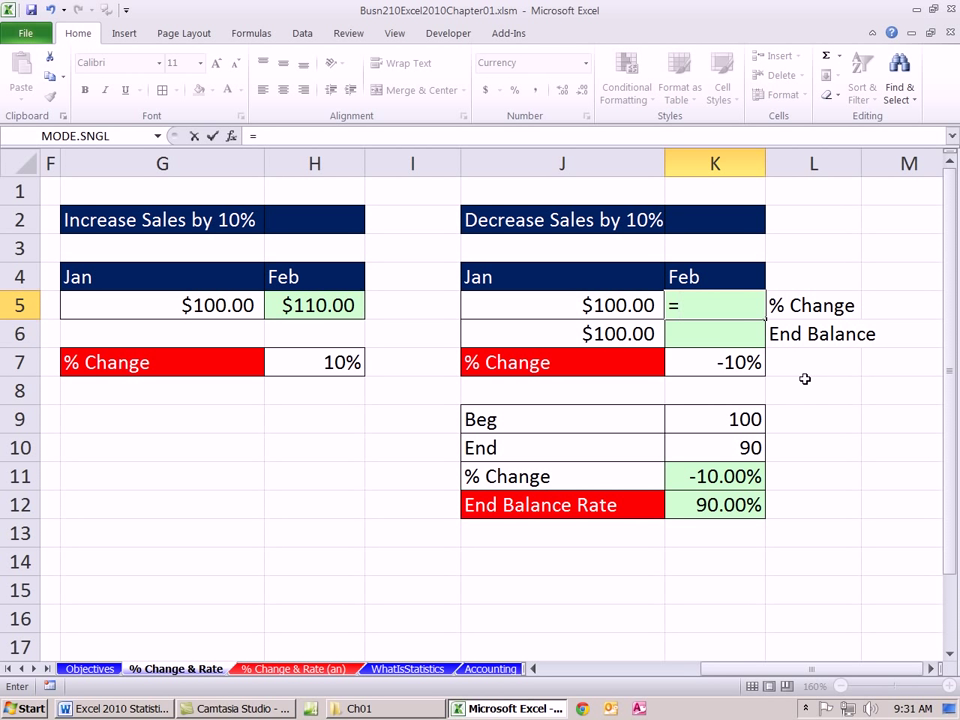
{"action": "left_click", "coordinate": [611, 309]}
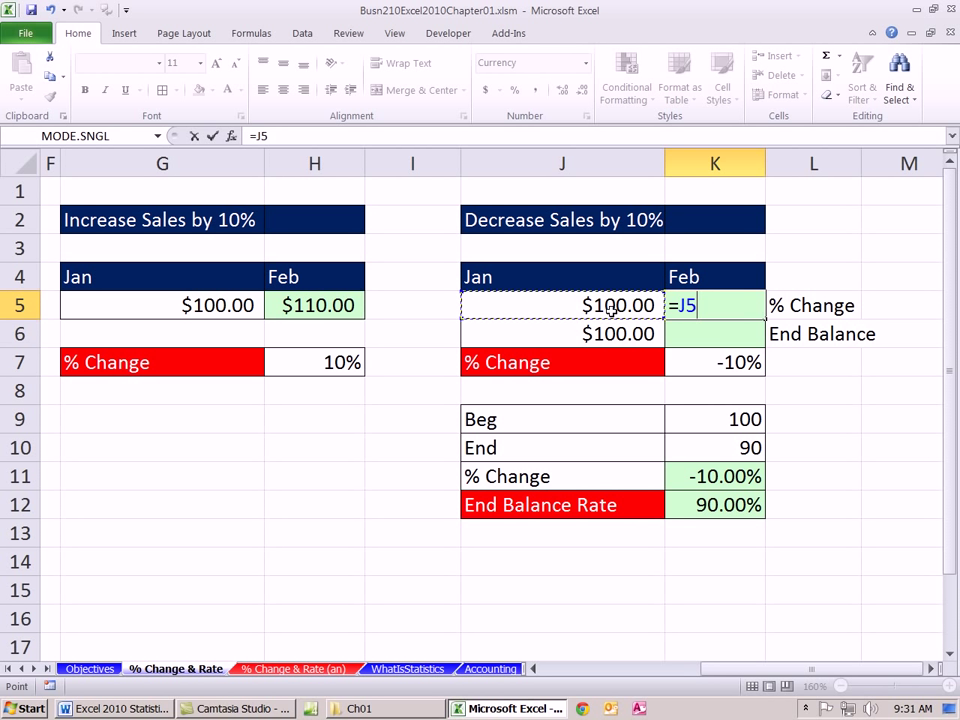
{"action": "type", "text": "*1+"}
{"action": "left_click", "coordinate": [703, 310]}
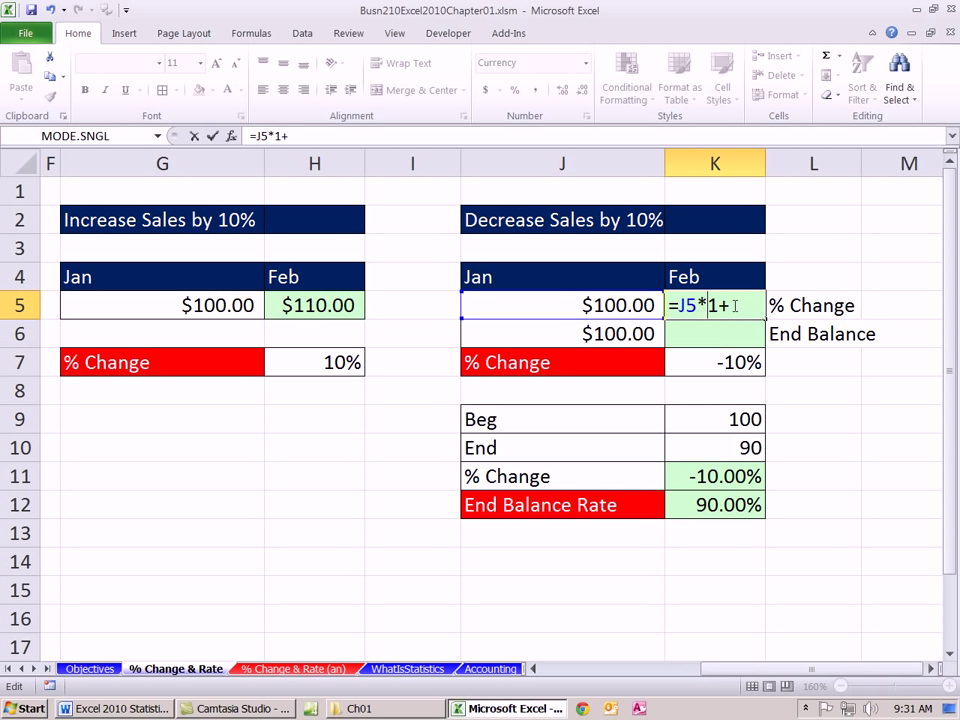
{"action": "left_click", "coordinate": [735, 364]}
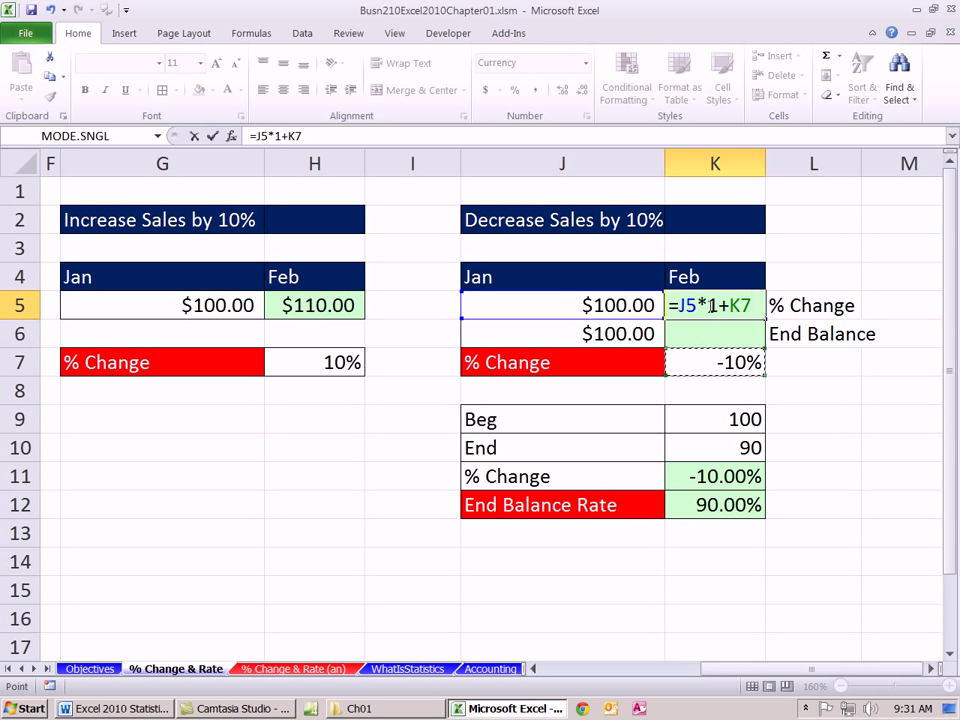
{"action": "left_click", "coordinate": [708, 306]}
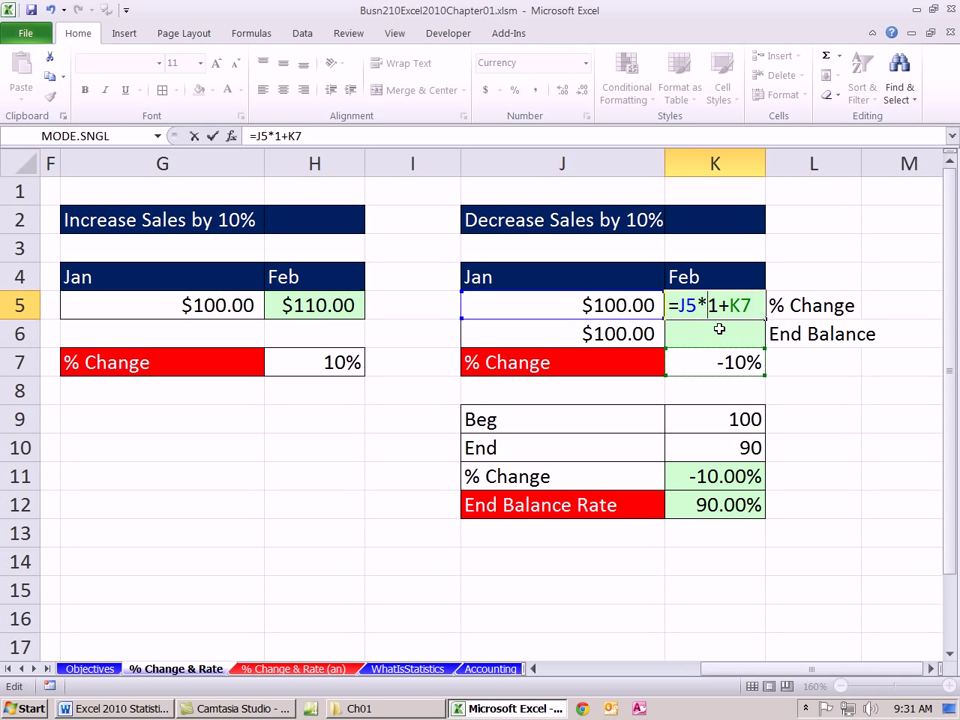
{"action": "type", "text": "("}
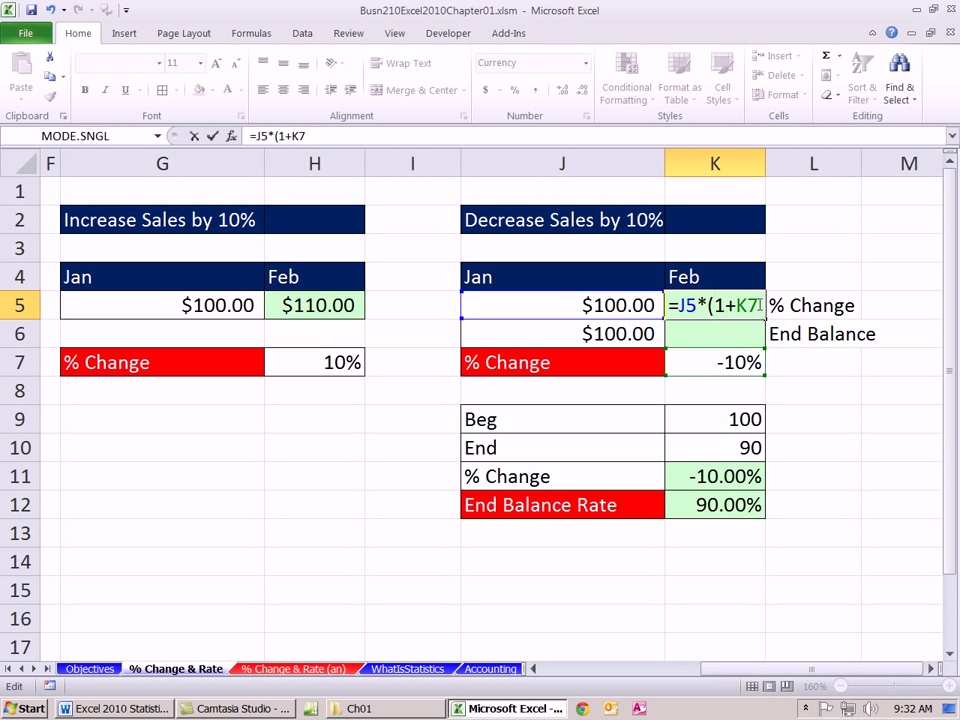
{"action": "type", "text": ")"}
{"action": "key", "text": "Return"}
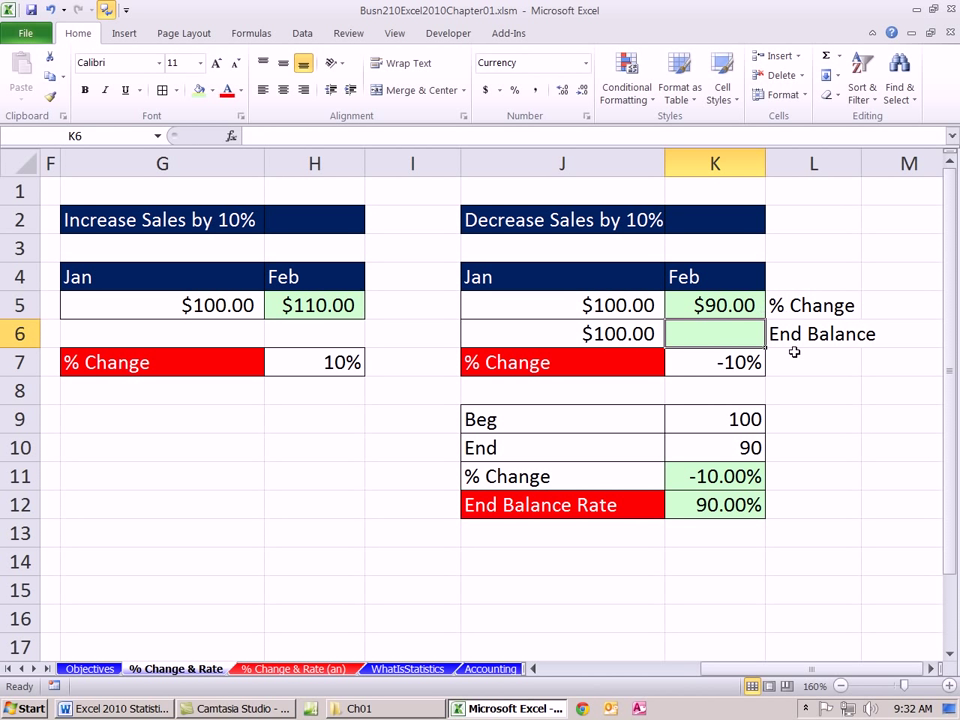
Step: Enter the February sales formula =J6*K12 in K6 using the end balance rate
{"action": "type", "text": "="}
{"action": "left_click", "coordinate": [606, 332]}
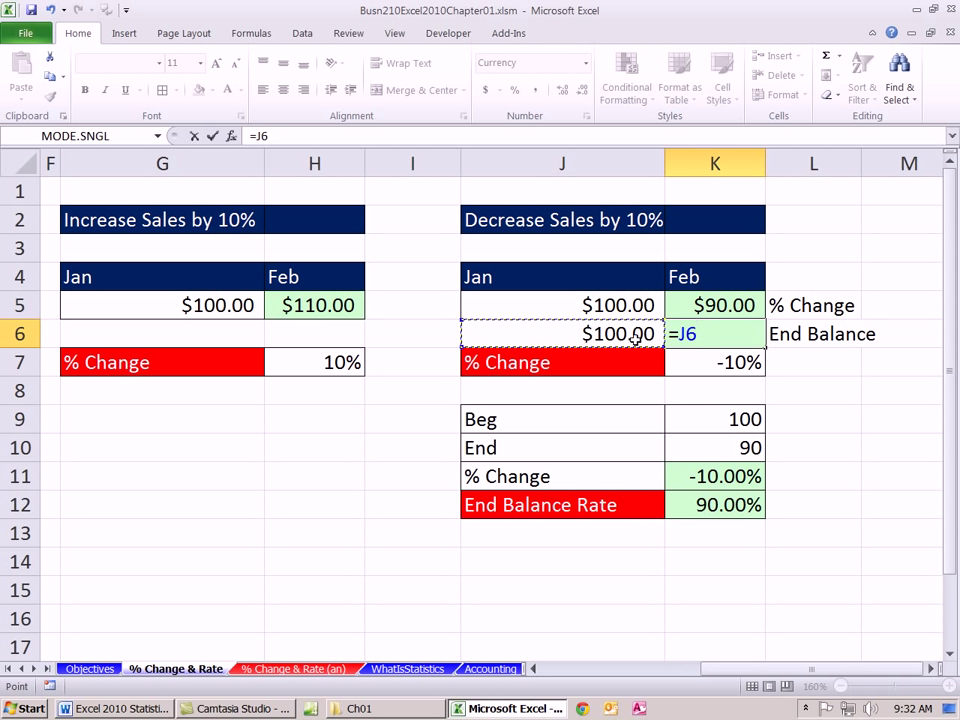
{"action": "type", "text": "*"}
{"action": "left_click", "coordinate": [688, 507]}
{"action": "key", "text": "Return"}
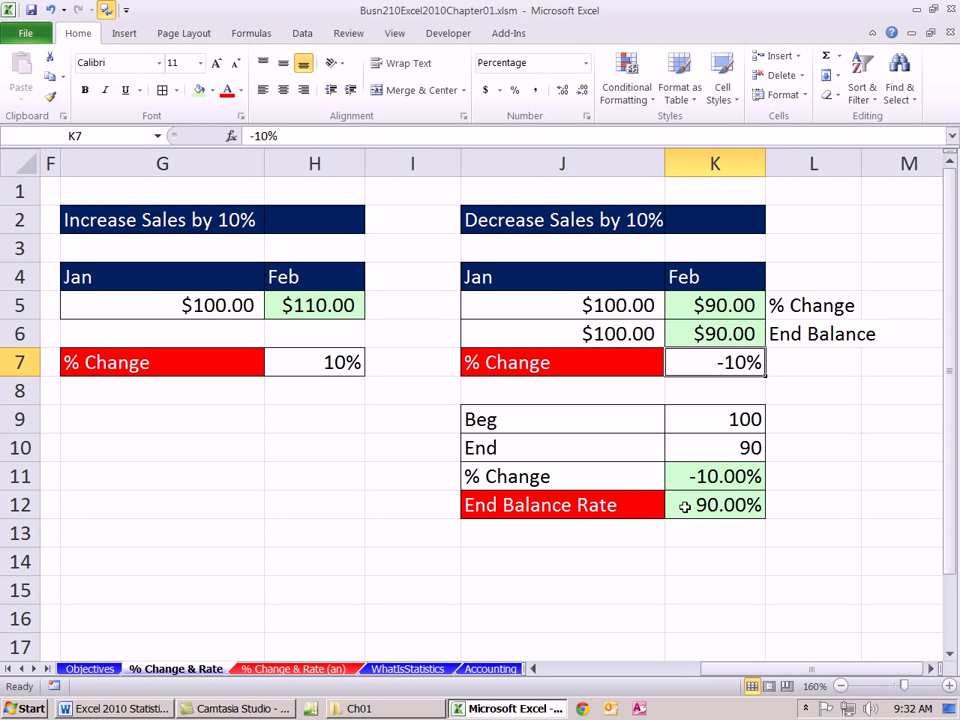
{"action": "left_click", "coordinate": [748, 554]}
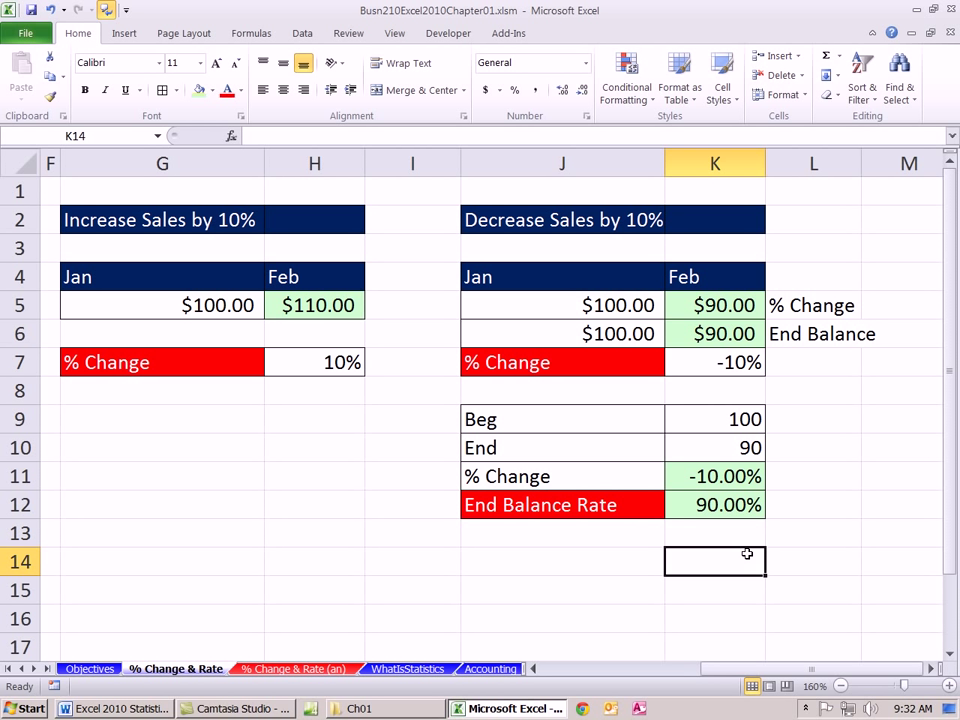